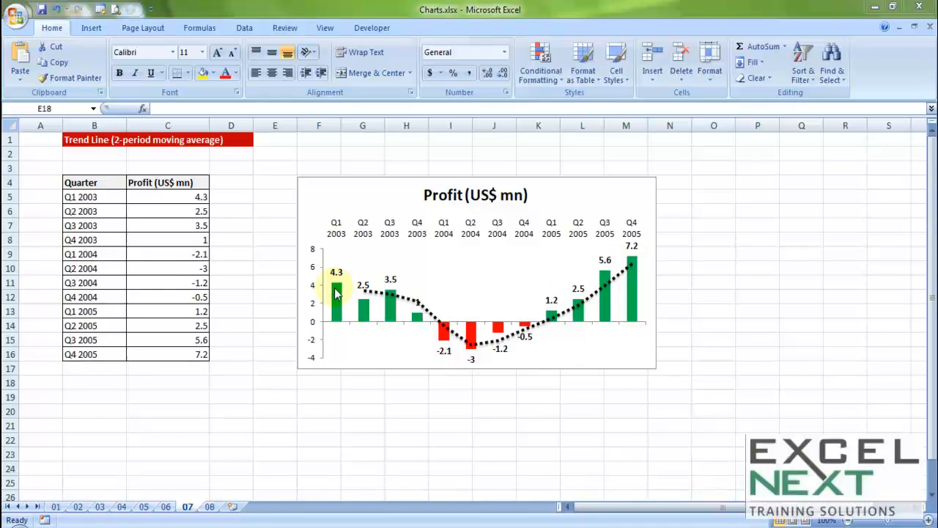
# - Insert a 2-D clustered column chart from the Quarter and Profit (US$ mn) data in B4:C16
pyautogui.click(167, 274)
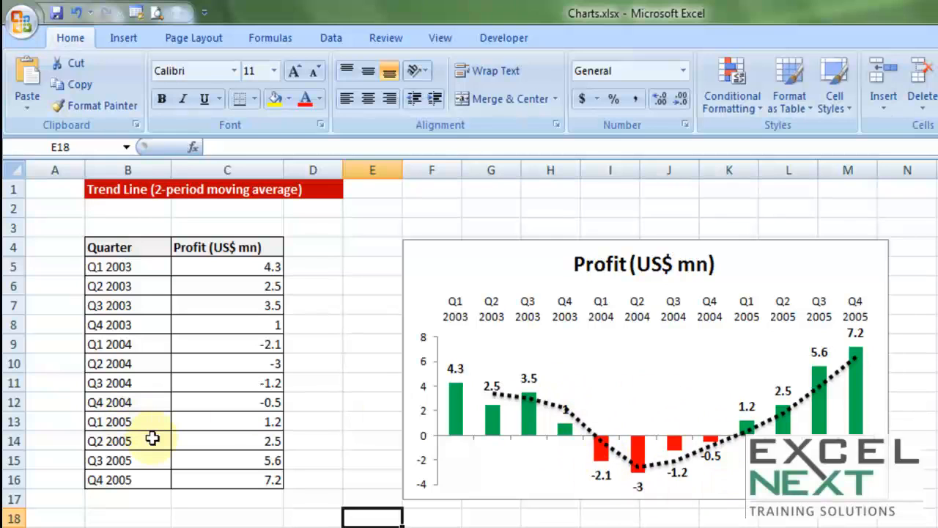
pyautogui.moveTo(129, 247); pyautogui.dragTo(189, 475)
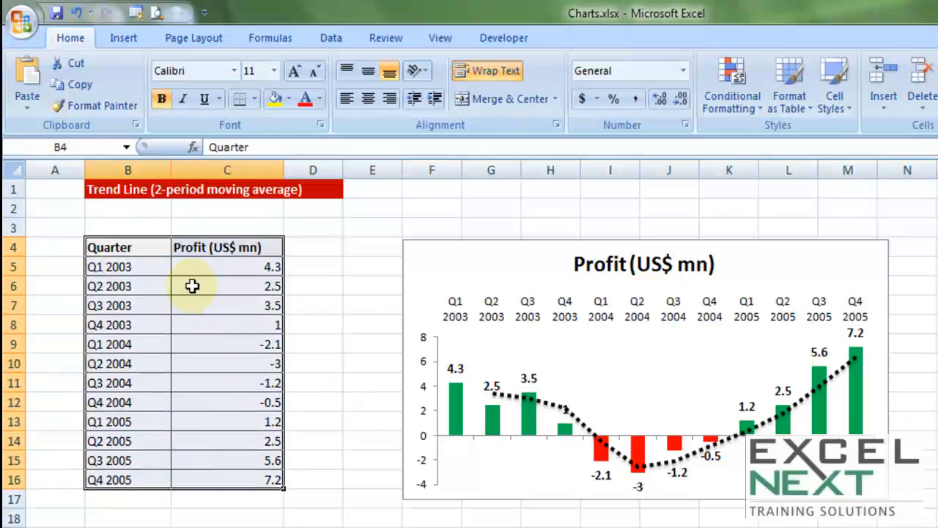
pyautogui.click(123, 39)
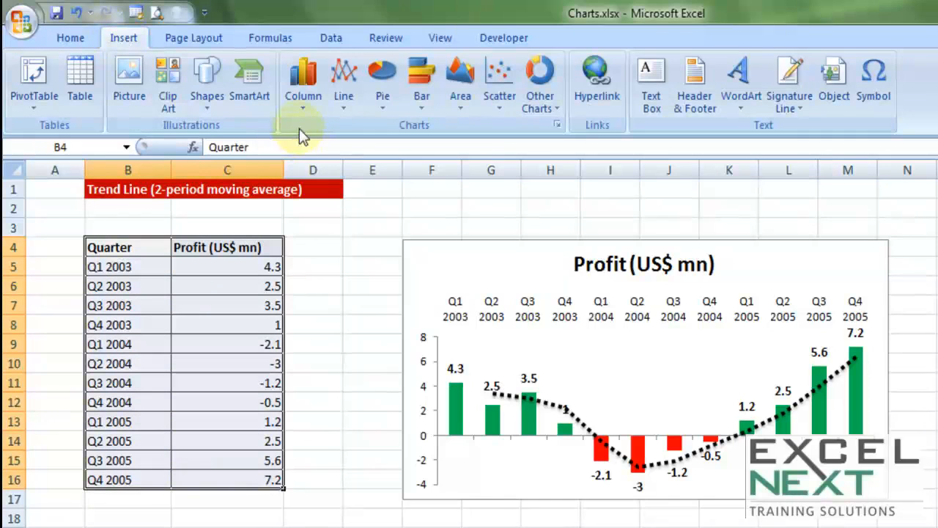
pyautogui.click(299, 103)
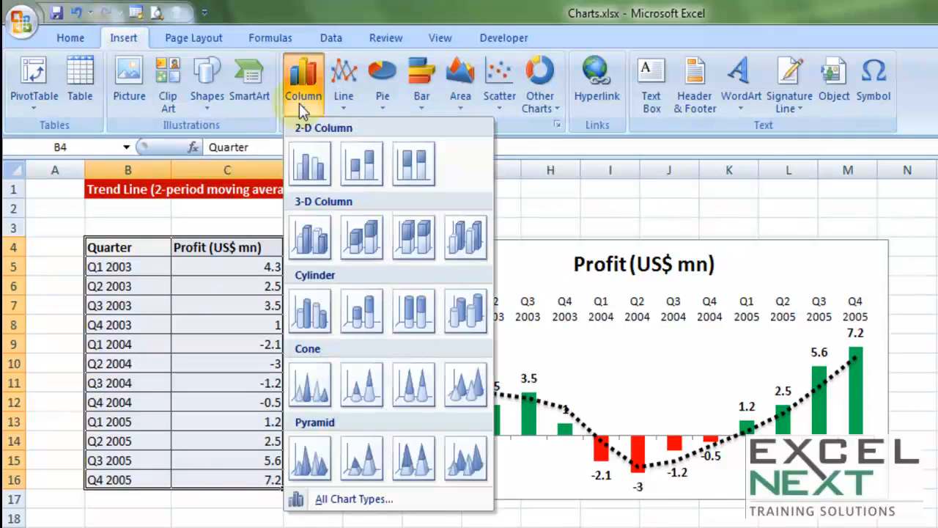
pyautogui.click(309, 170)
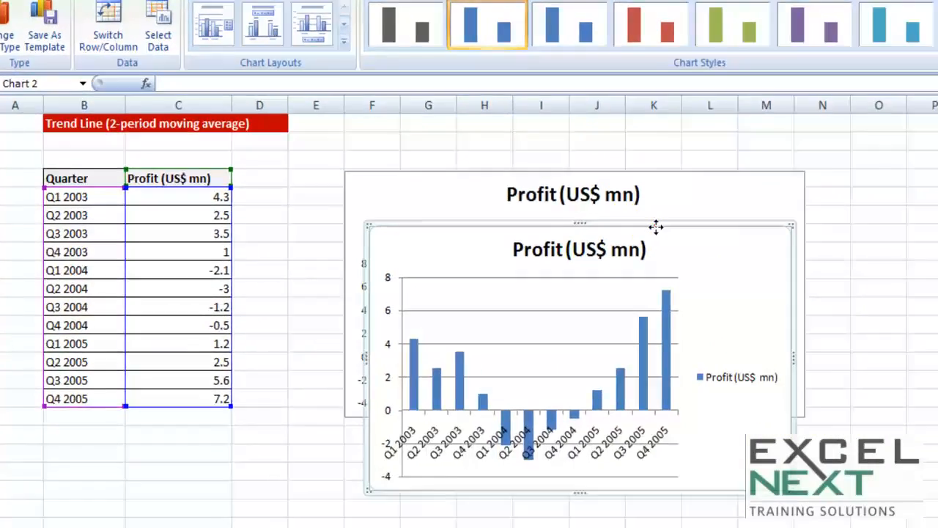
# - Move the new column chart directly below the finished trend line chart and widen it slightly
pyautogui.moveTo(729, 296); pyautogui.dragTo(727, 507)
pyautogui.scroll(-2, 656, 344)
pyautogui.moveTo(708, 362); pyautogui.dragTo(733, 361)
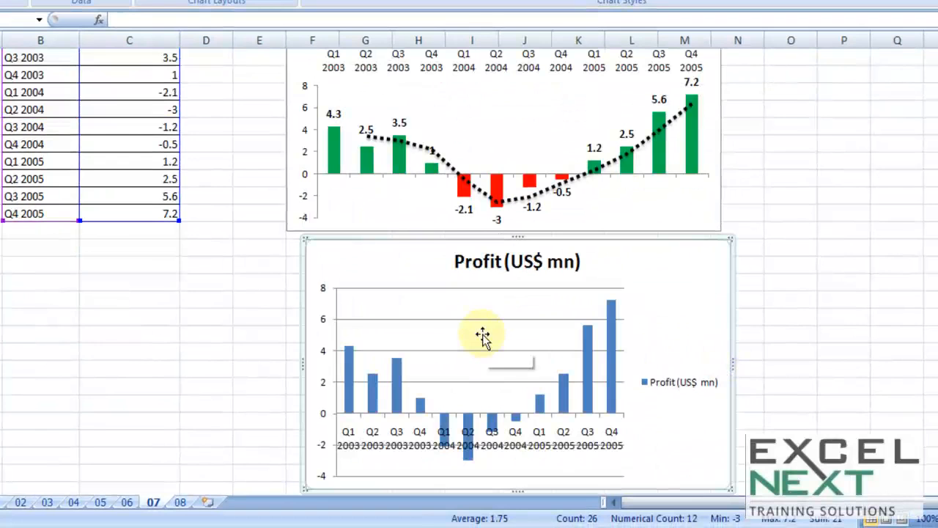
pyautogui.scroll(-1, 483, 341)
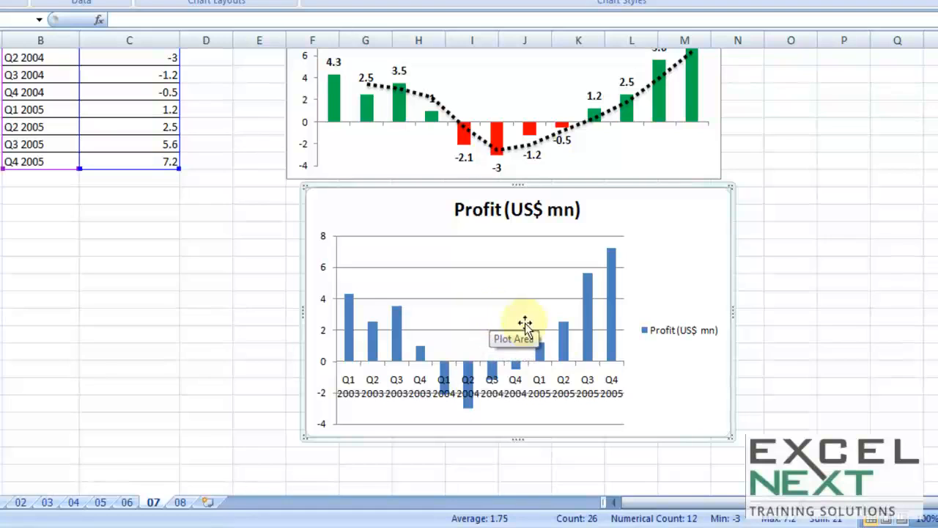
# - Delete the legend and the major horizontal gridlines from the new profit chart
pyautogui.moveTo(613, 351)
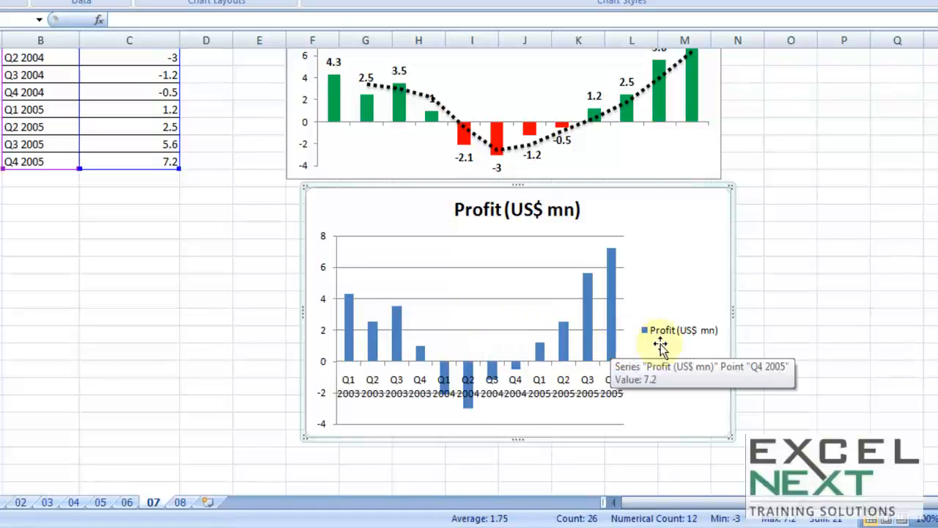
pyautogui.scroll(2, 565, 279)
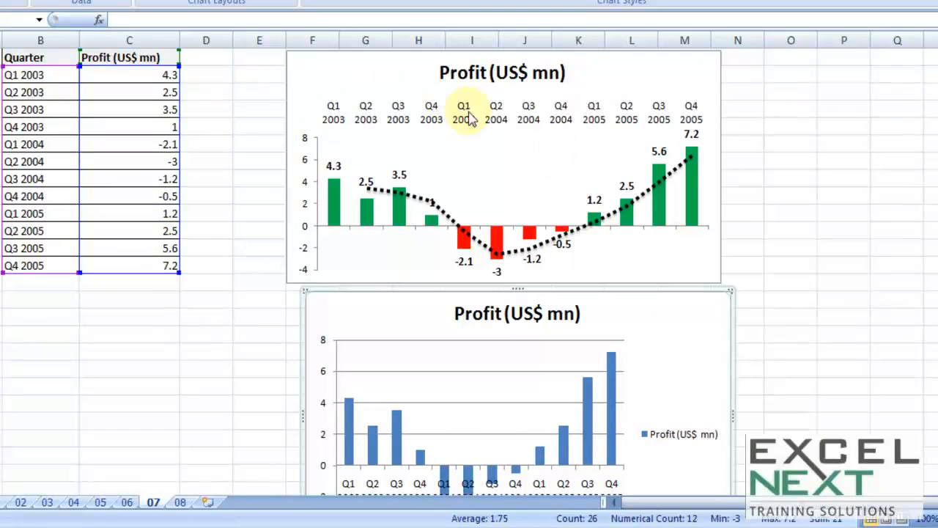
pyautogui.scroll(-2, 498, 211)
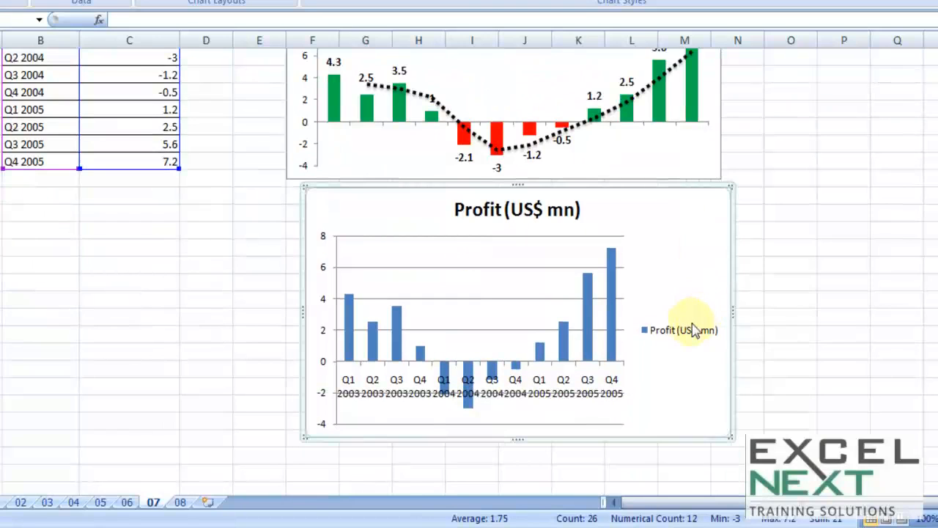
pyautogui.click(689, 332)
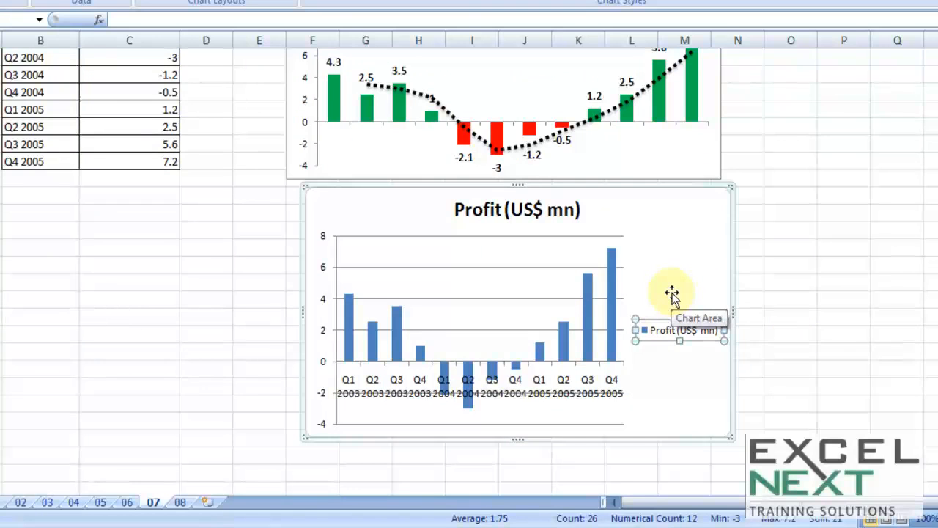
pyautogui.press('Delete')
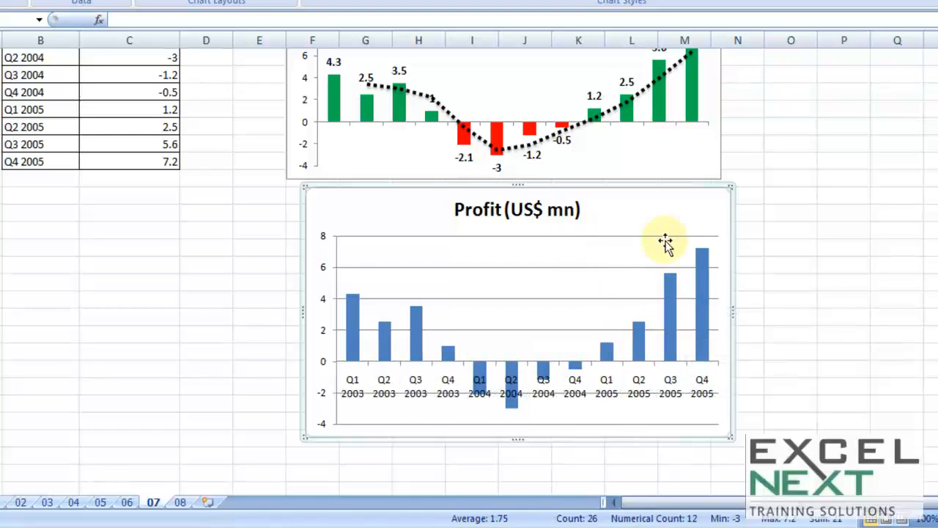
pyautogui.click(695, 246)
pyautogui.click(695, 244)
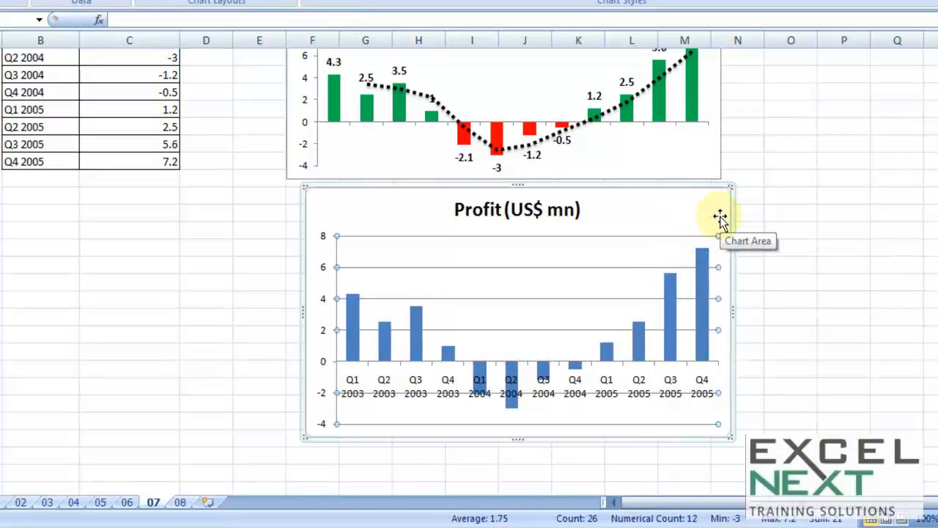
pyautogui.press('Delete')
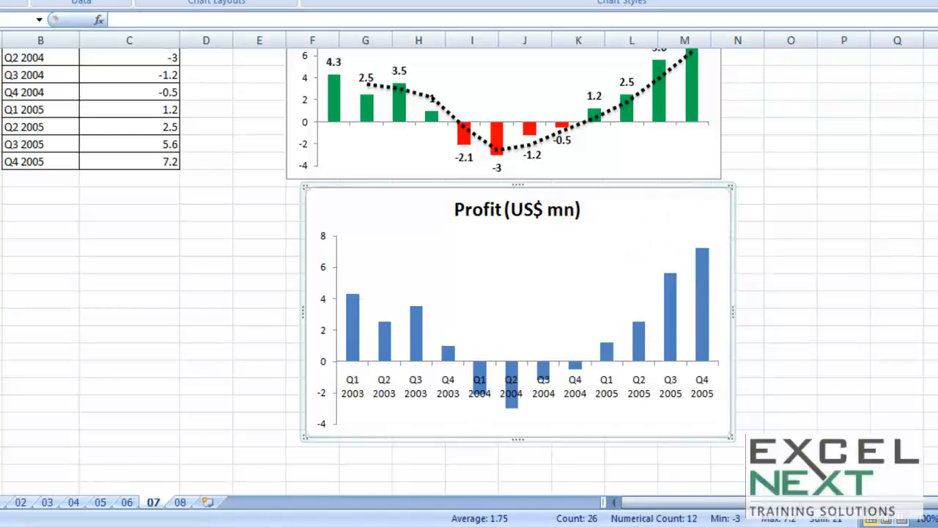
# - Set the axis labels position of the new chart's horizontal quarter axis to High
pyautogui.click(415, 394)
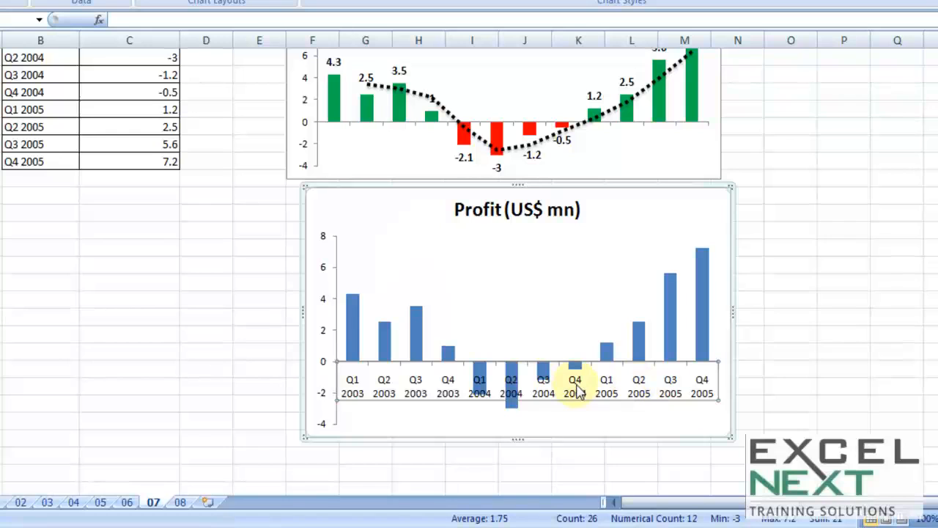
pyautogui.scroll(3, 575, 395)
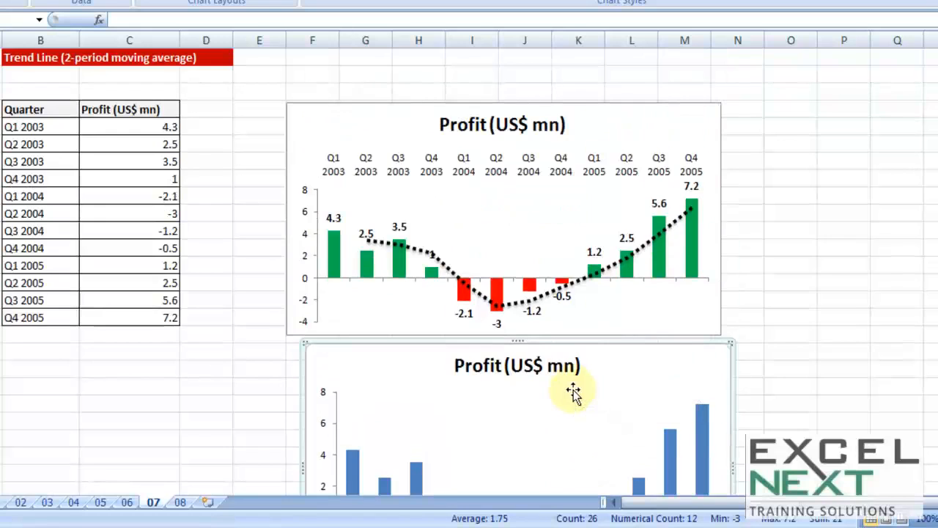
pyautogui.scroll(-4, 569, 387)
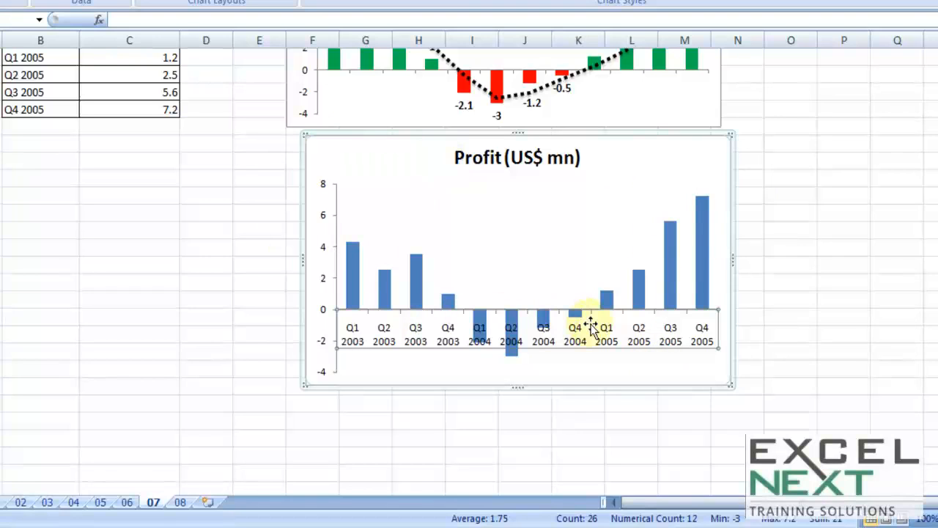
pyautogui.rightClick(582, 346)
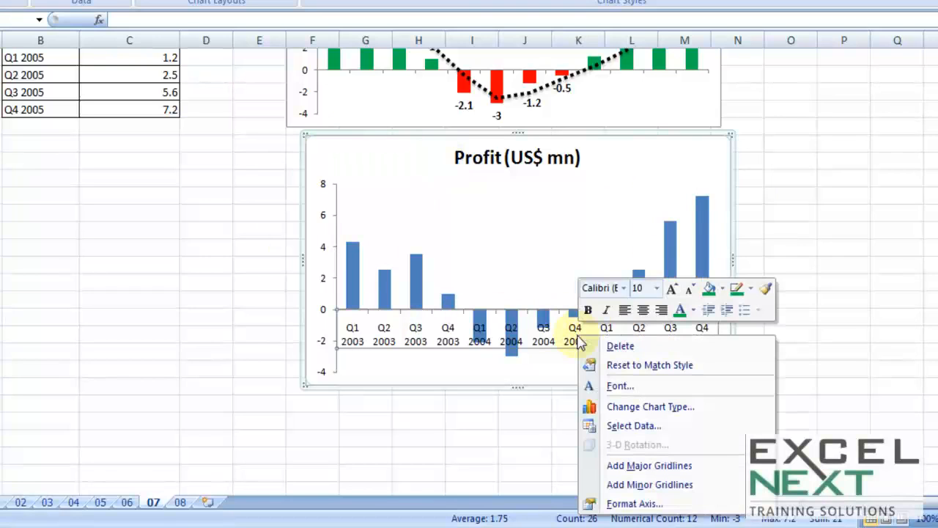
pyautogui.click(643, 506)
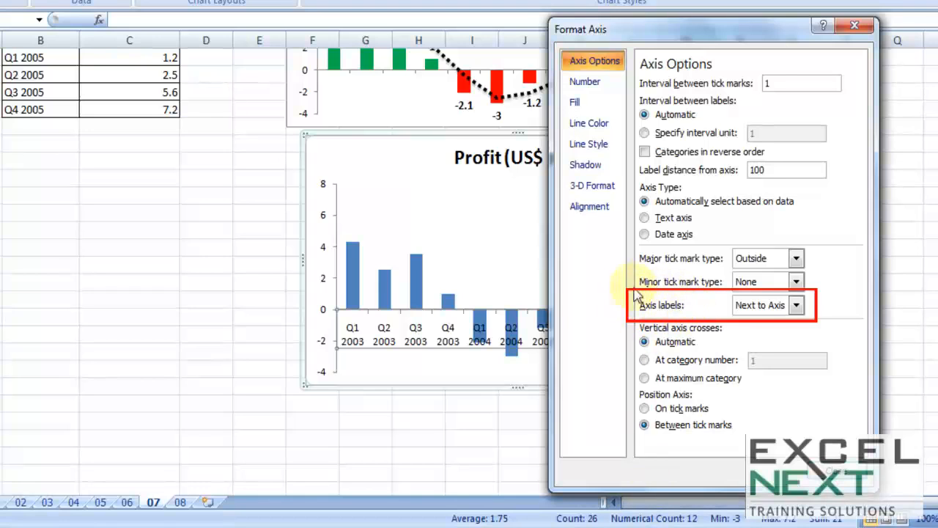
pyautogui.click(766, 305)
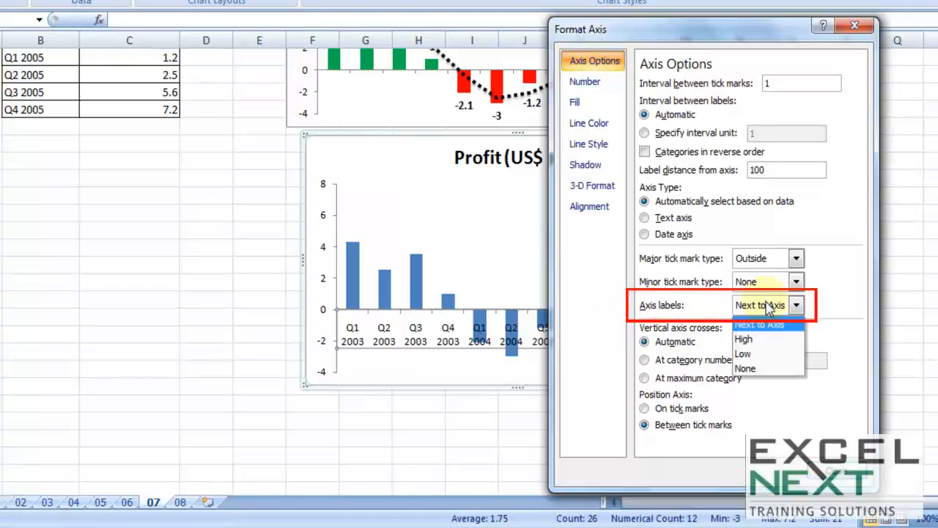
pyautogui.click(757, 338)
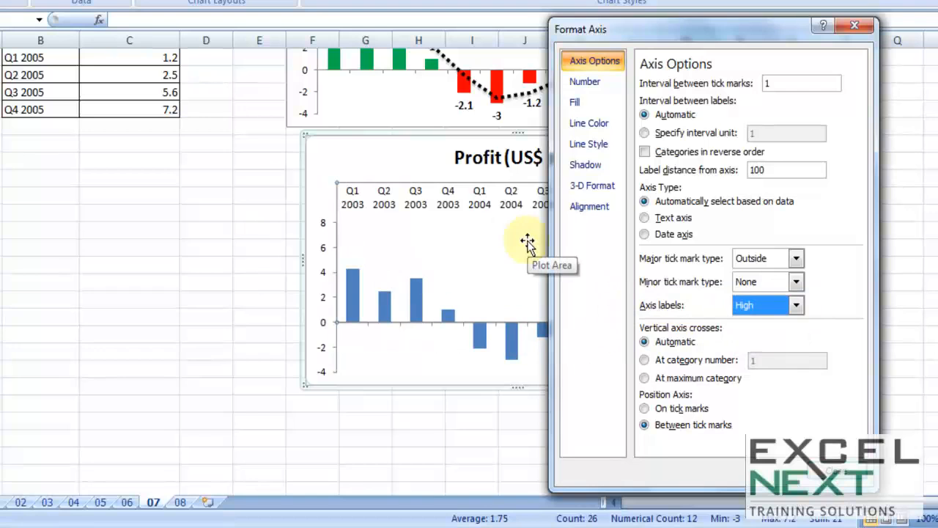
pyautogui.click(842, 473)
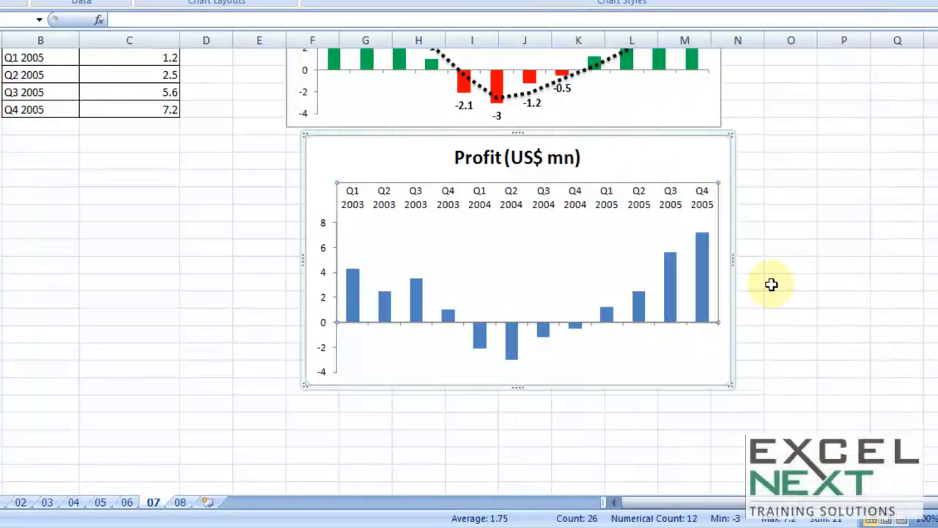
# - Fill the whole Profit column series in the new chart with standard green
pyautogui.scroll(2, 772, 284)
pyautogui.scroll(1, 770, 284)
pyautogui.scroll(-2, 770, 284)
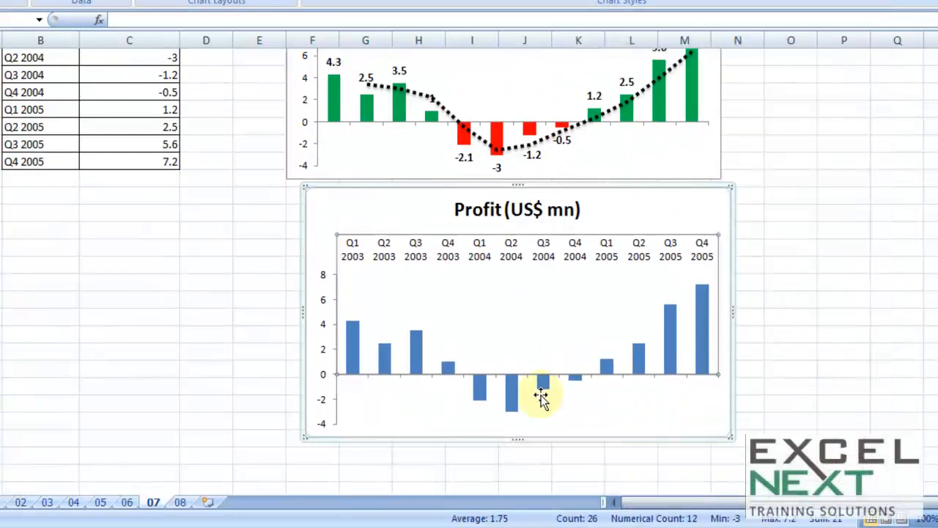
pyautogui.click(414, 350)
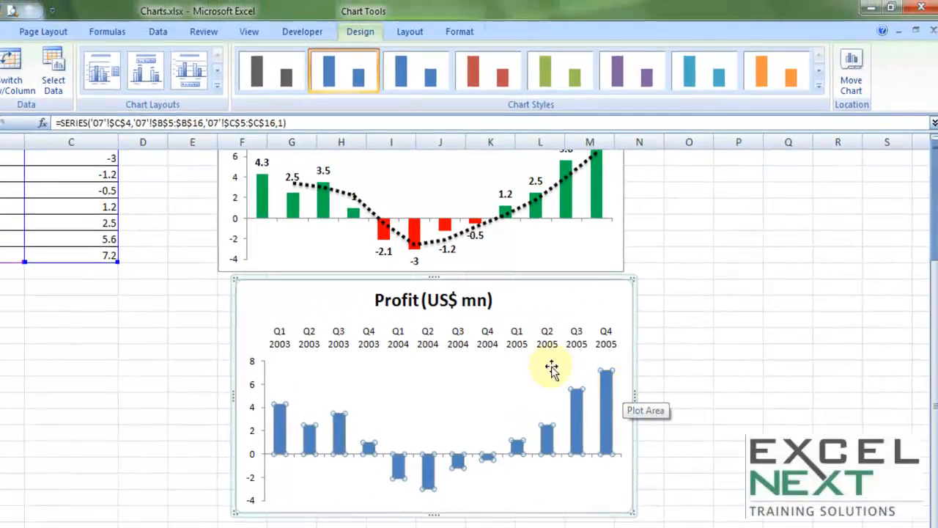
pyautogui.click(459, 31)
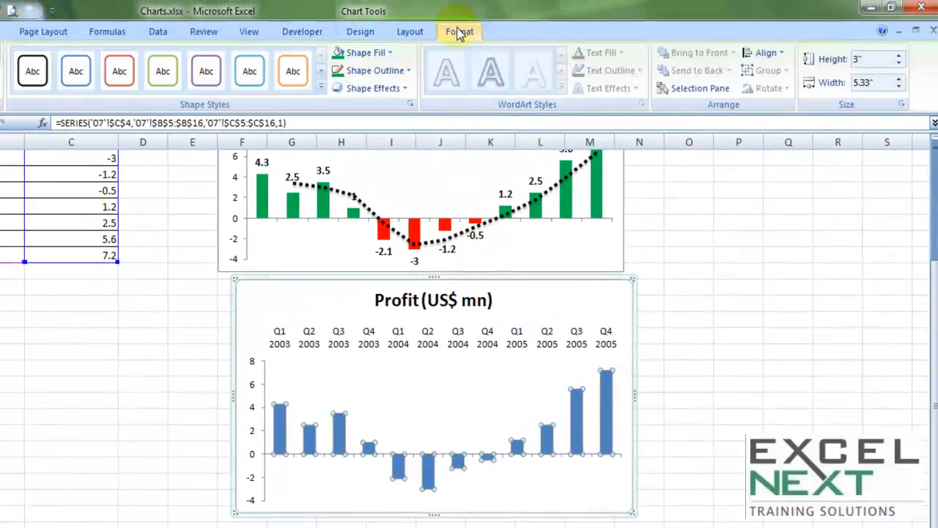
pyautogui.click(388, 53)
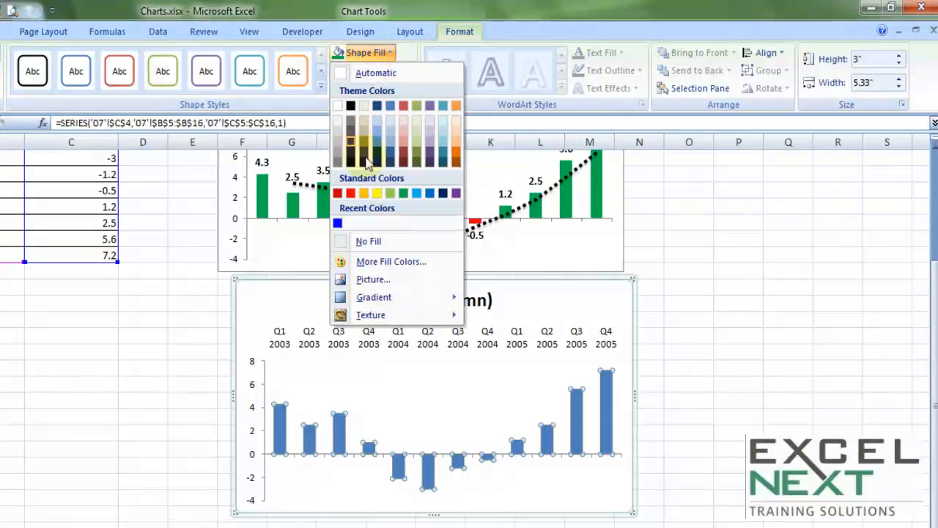
pyautogui.click(403, 193)
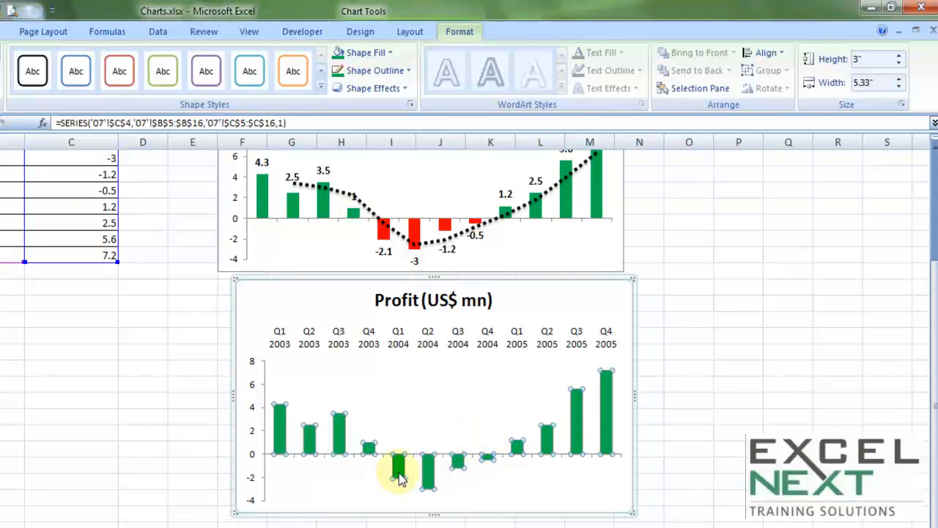
# - Fill only the negative Q1 2004 column in the new chart with standard red
pyautogui.moveTo(401, 476)
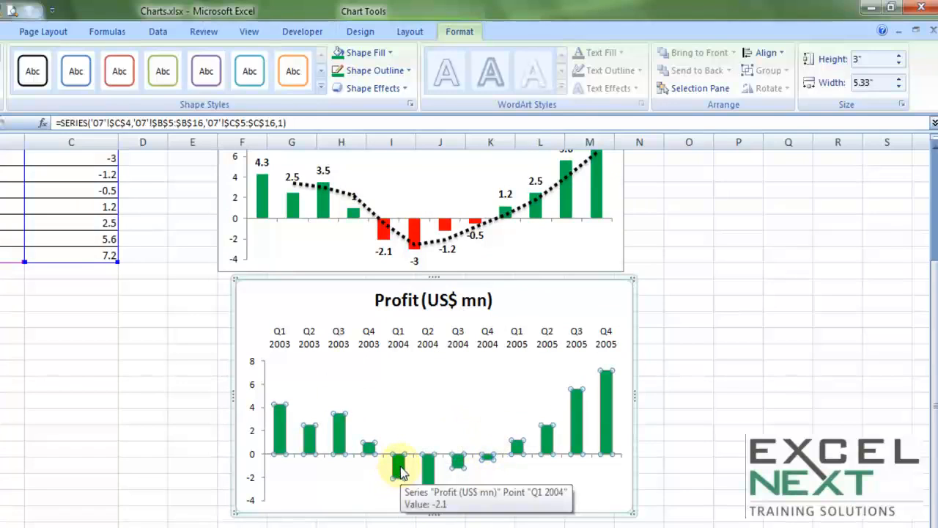
pyautogui.click(400, 470)
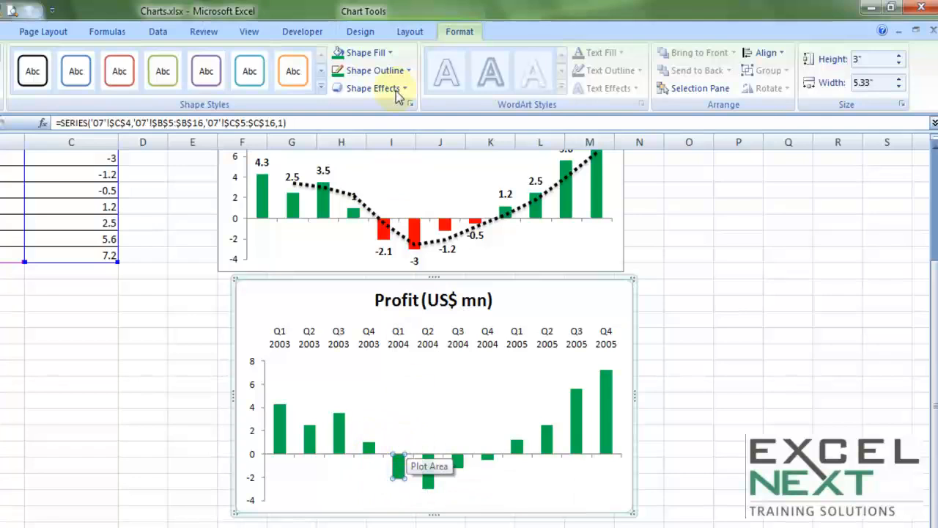
pyautogui.click(389, 53)
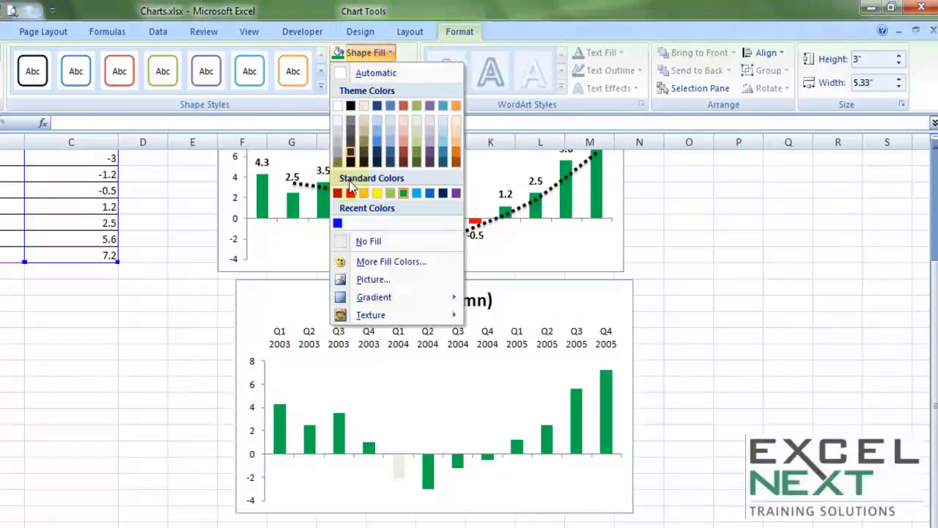
pyautogui.click(351, 193)
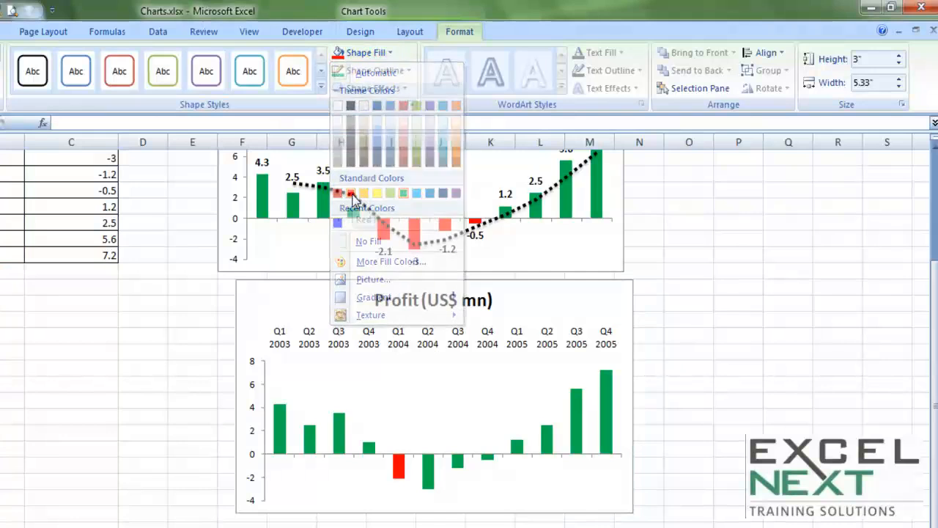
# - Repeat the red fill on the Q2, Q3 and Q4 2004 columns individually, and deselect the last column
pyautogui.click(426, 471)
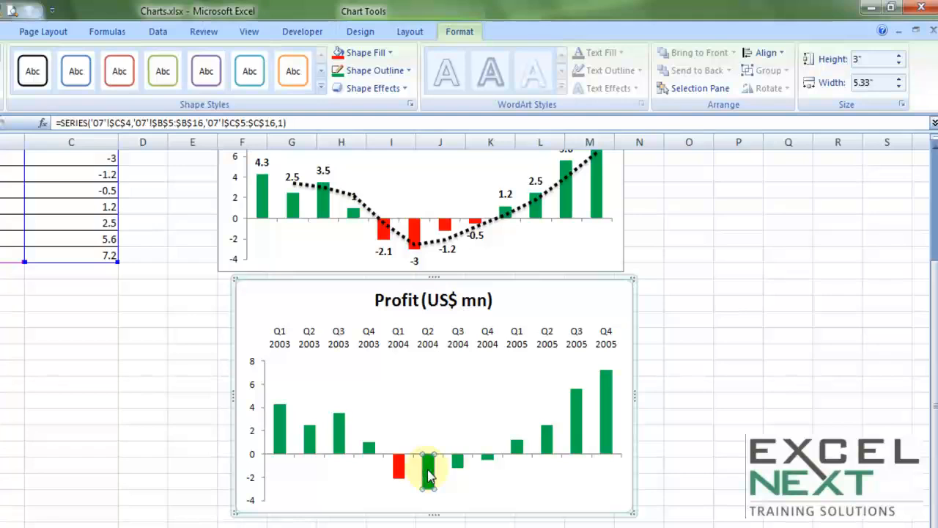
pyautogui.press('F4')
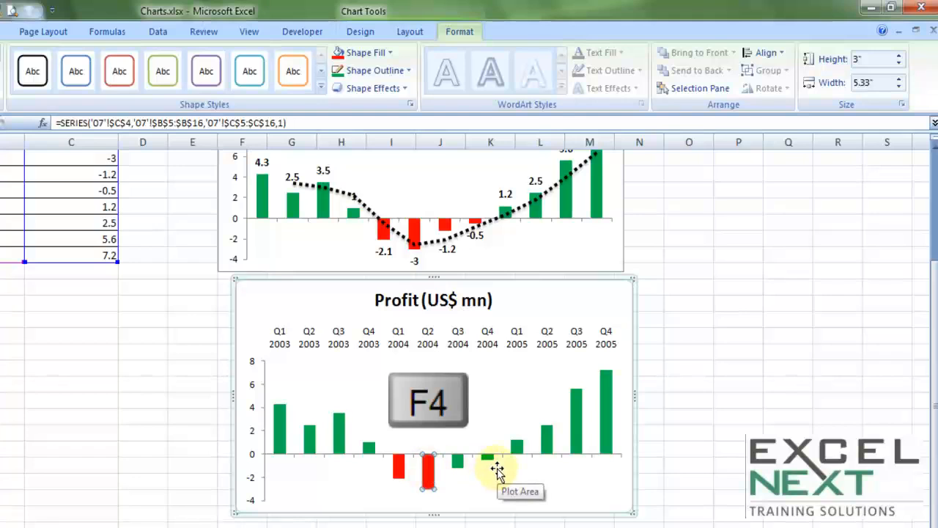
pyautogui.click(458, 465)
pyautogui.press('F4')
pyautogui.click(487, 456)
pyautogui.press('F4')
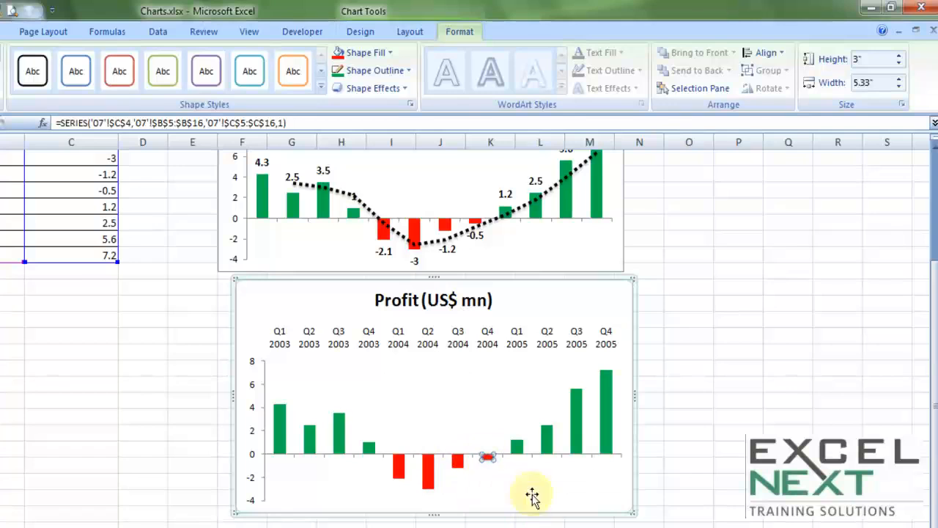
pyautogui.click(595, 305)
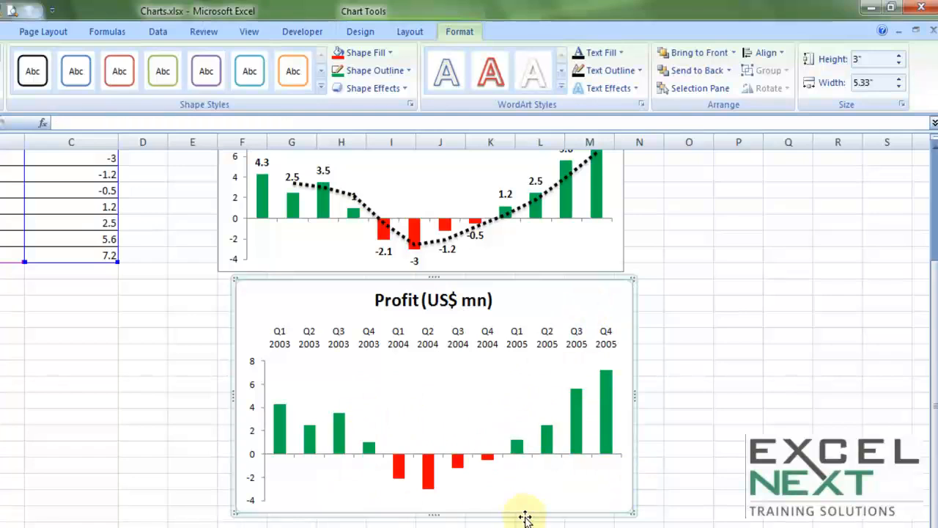
# - Add data labels at the Outside End position to the columns of the new profit chart
pyautogui.scroll(1, 522, 469)
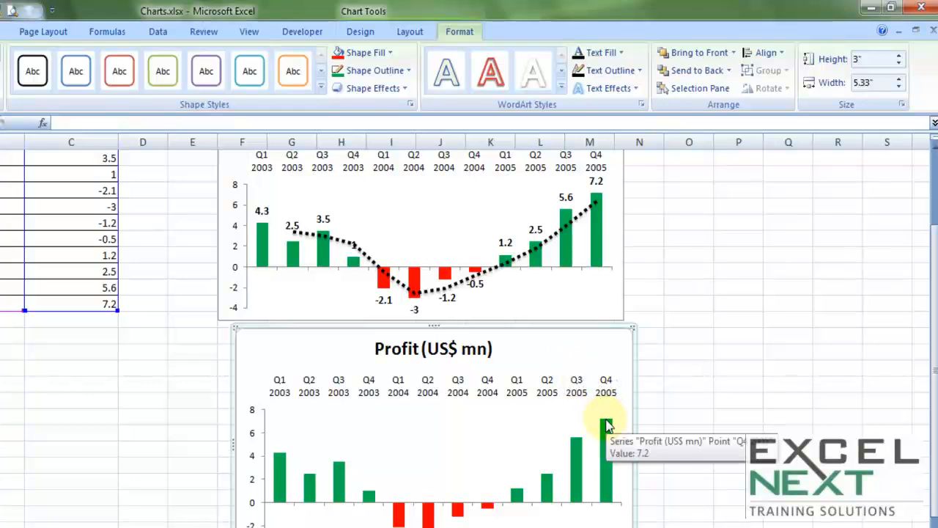
pyautogui.click(561, 412)
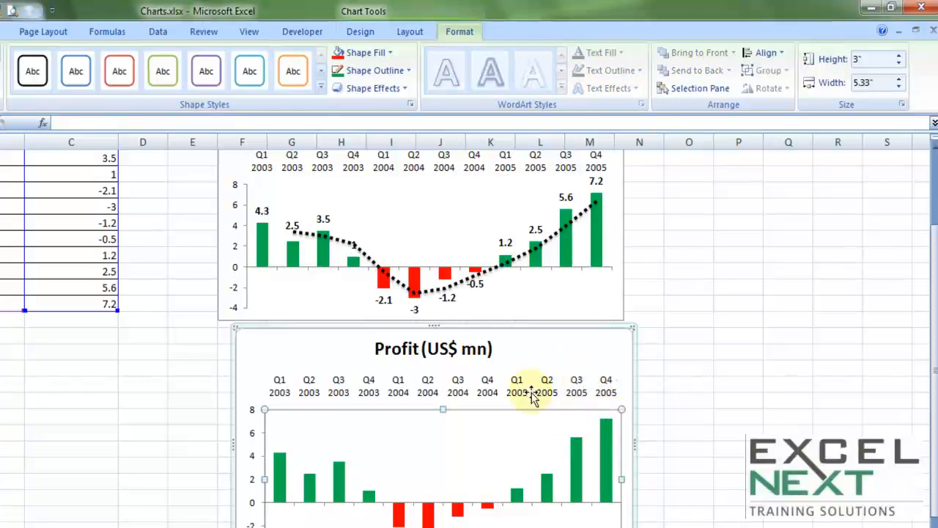
pyautogui.click(412, 33)
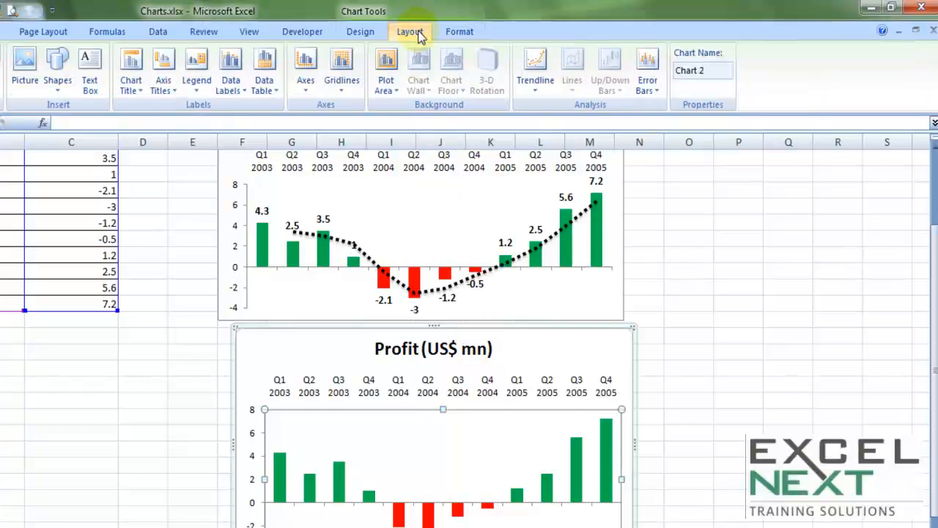
pyautogui.click(229, 86)
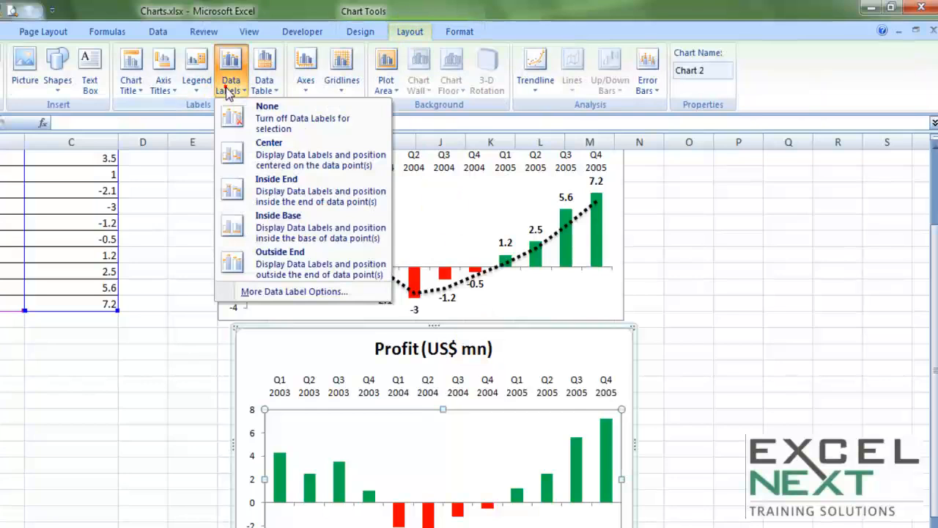
pyautogui.click(269, 266)
pyautogui.scroll(-1, 650, 418)
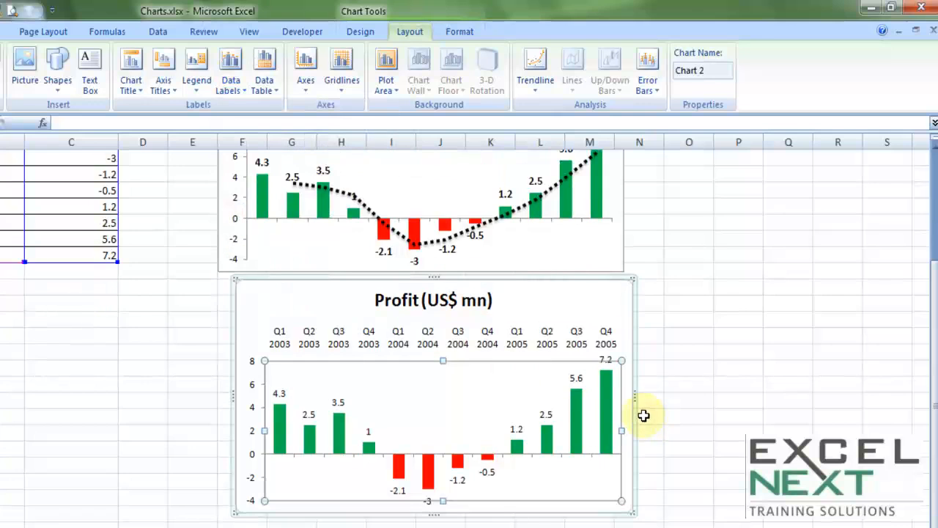
# - Make all the data labels of the new profit chart bold
pyautogui.click(519, 429)
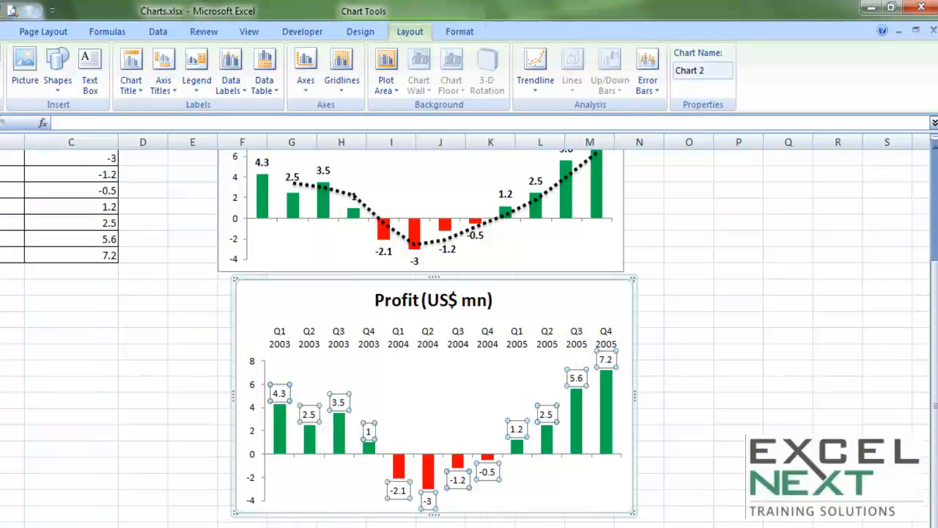
pyautogui.click(0, 31)
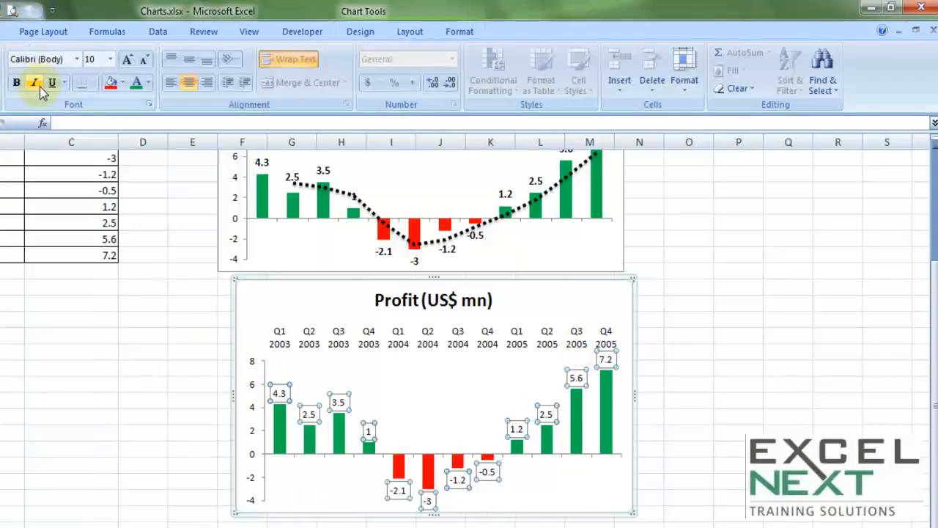
pyautogui.click(16, 83)
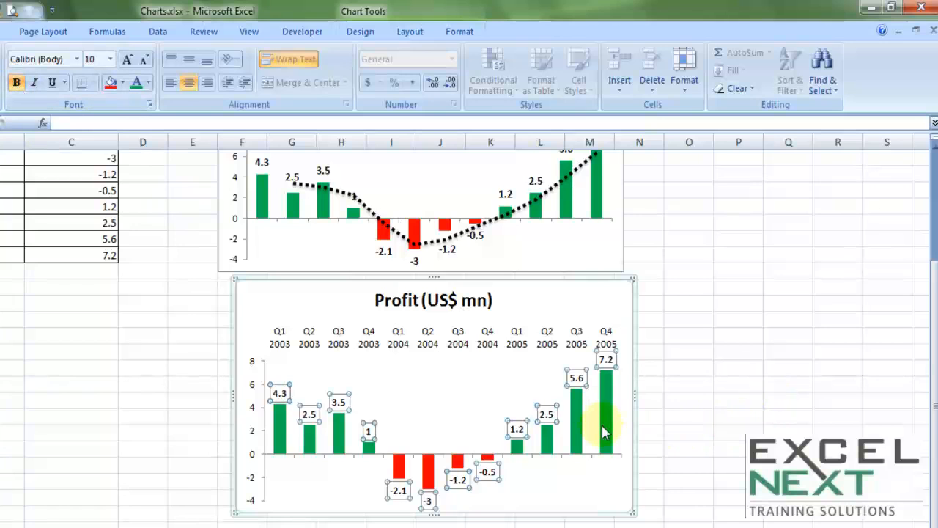
# - Set the font color of all the new chart's data labels to the darkest olive green theme color
pyautogui.scroll(-1, 549, 413)
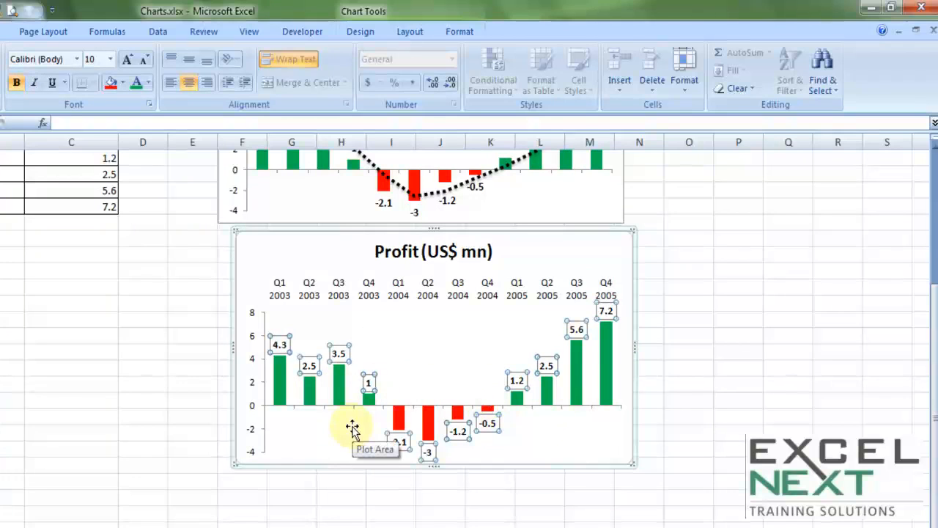
pyautogui.click(135, 84)
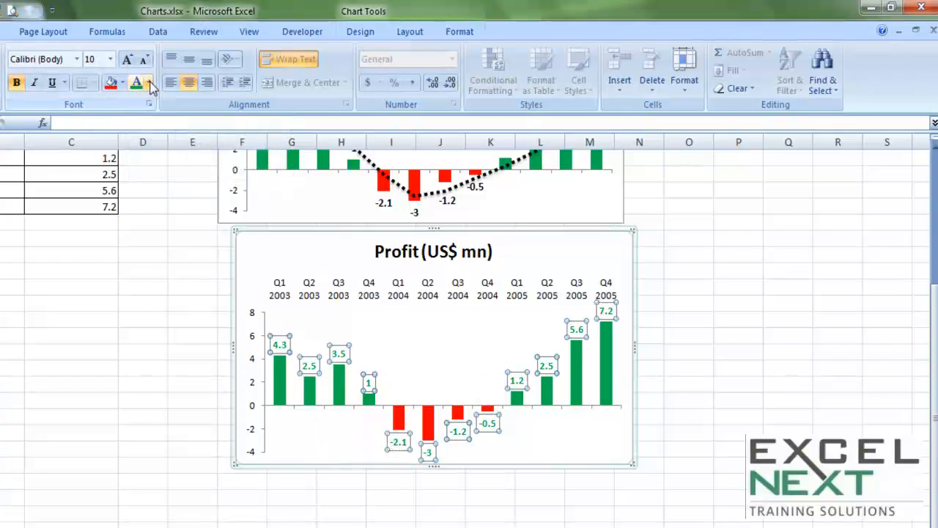
pyautogui.click(150, 83)
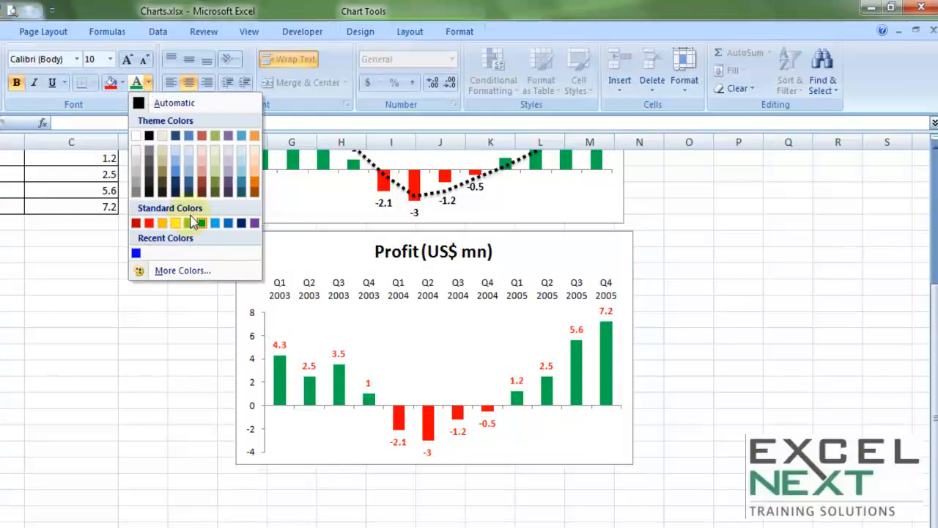
pyautogui.click(213, 193)
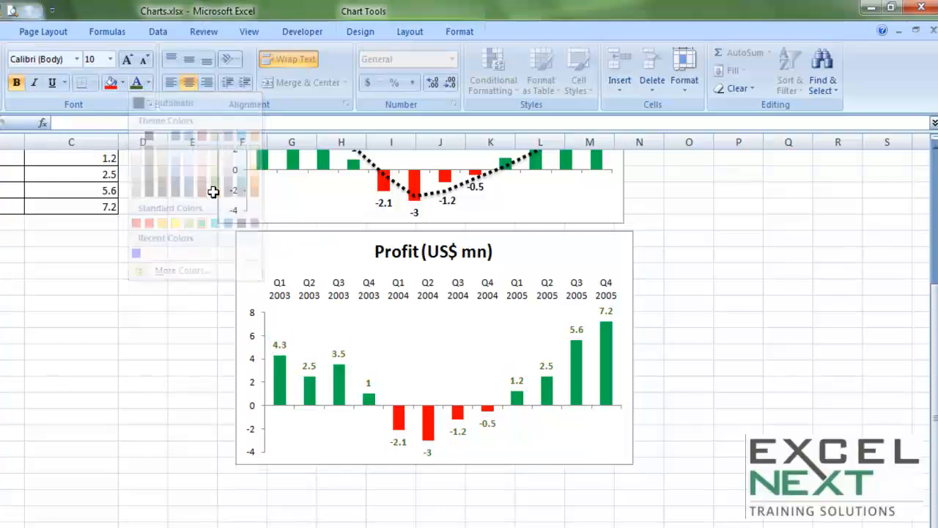
# - Color the data labels of the four negative 2004 columns standard red one by one, and deselect the chart
pyautogui.click(397, 438)
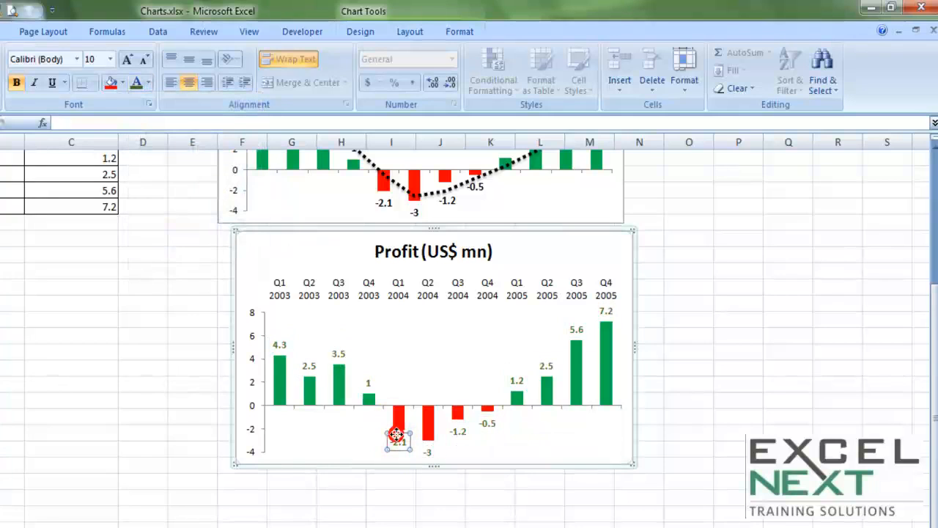
pyautogui.click(149, 82)
pyautogui.click(149, 223)
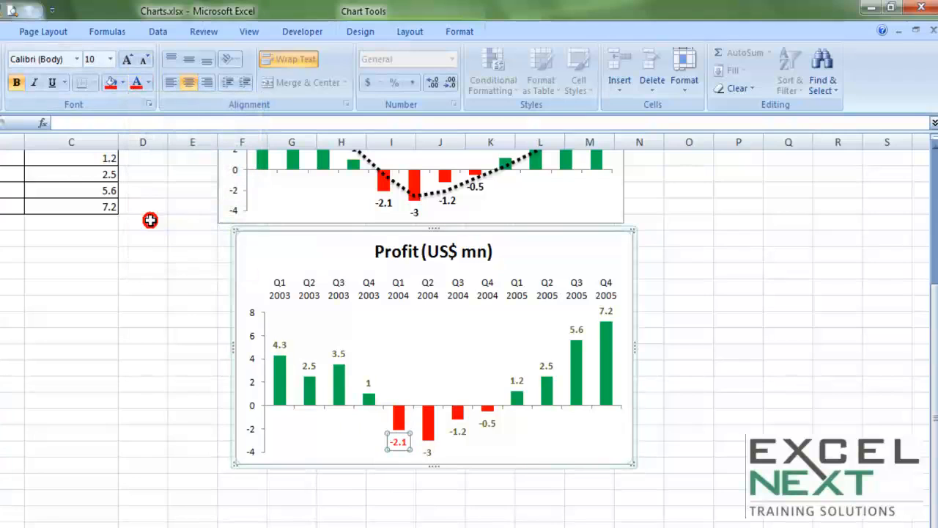
pyautogui.click(430, 453)
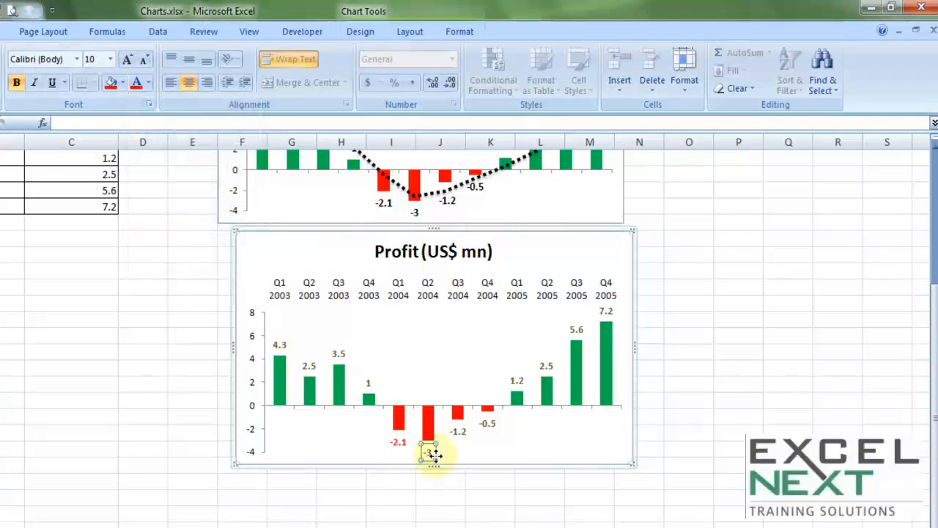
pyautogui.click(458, 433)
pyautogui.click(487, 423)
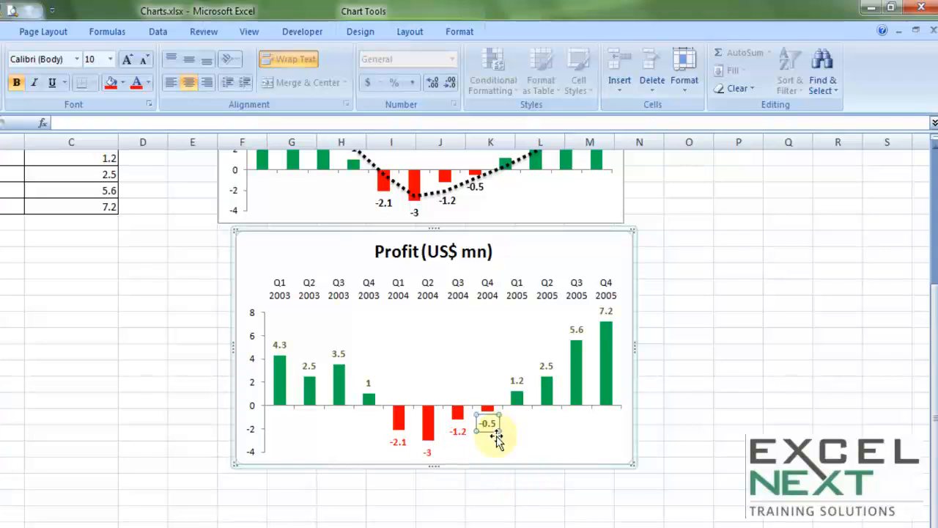
pyautogui.click(739, 416)
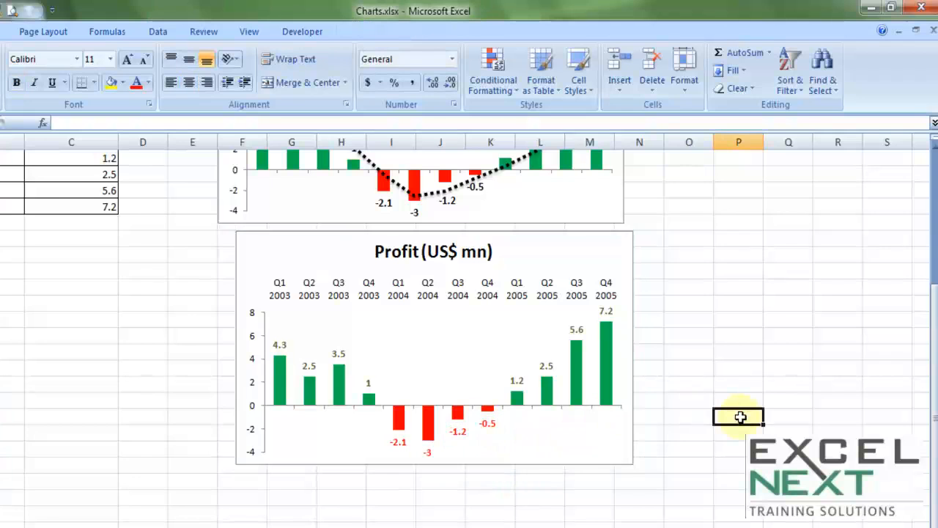
# - Try a Linear Trendline on the new profit chart and undo it
pyautogui.scroll(2, 691, 389)
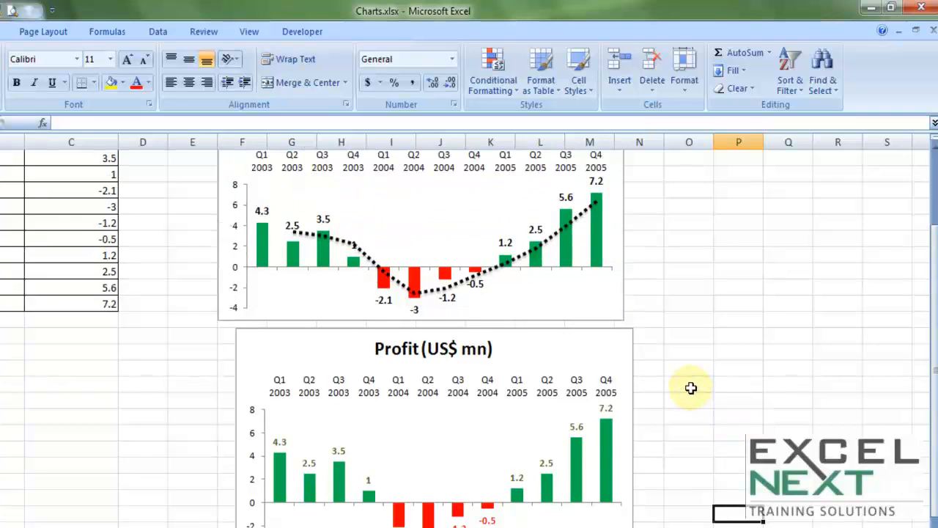
pyautogui.scroll(1, 692, 388)
pyautogui.scroll(-2, 690, 387)
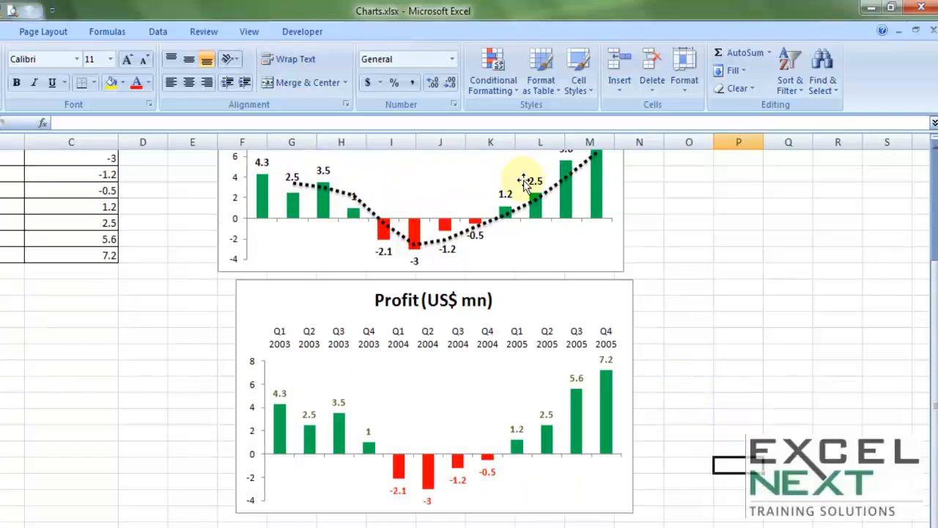
pyautogui.click(440, 395)
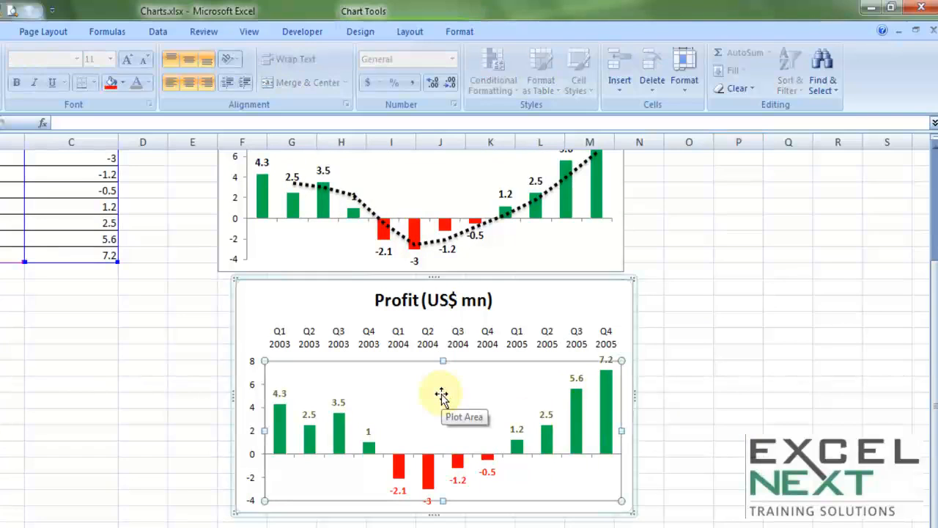
pyautogui.click(405, 32)
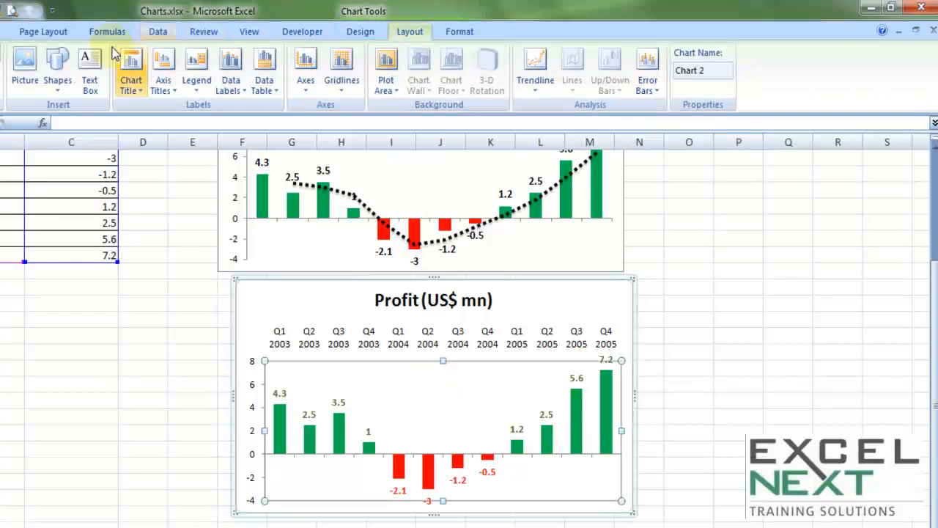
pyautogui.click(534, 88)
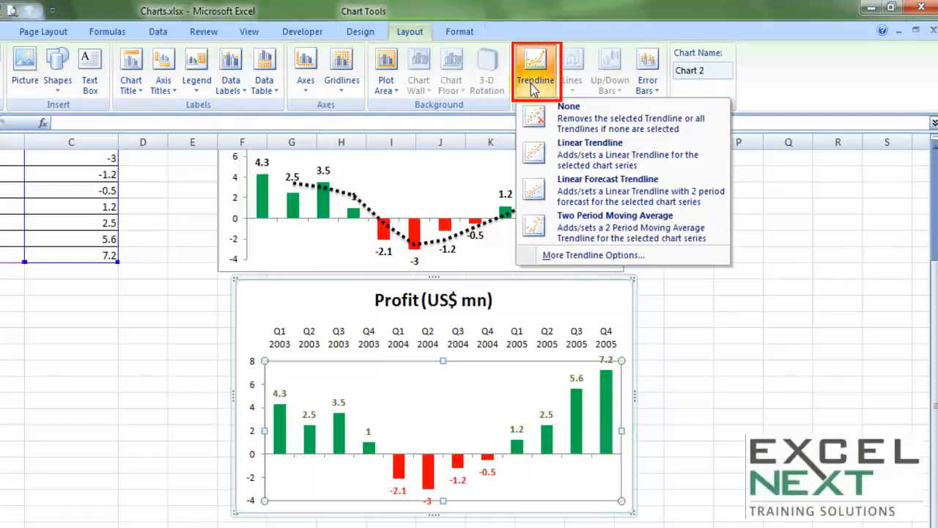
pyautogui.click(559, 150)
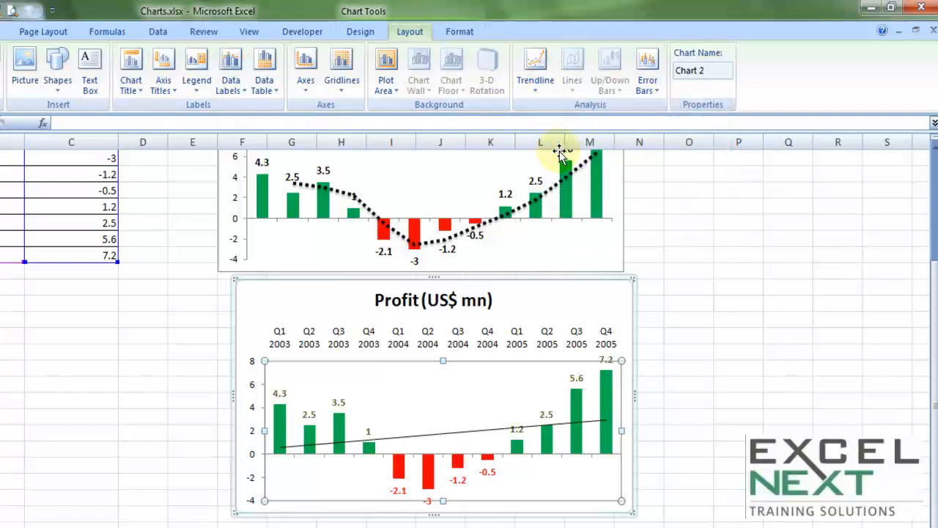
pyautogui.hotkey('ctrl', 'z')
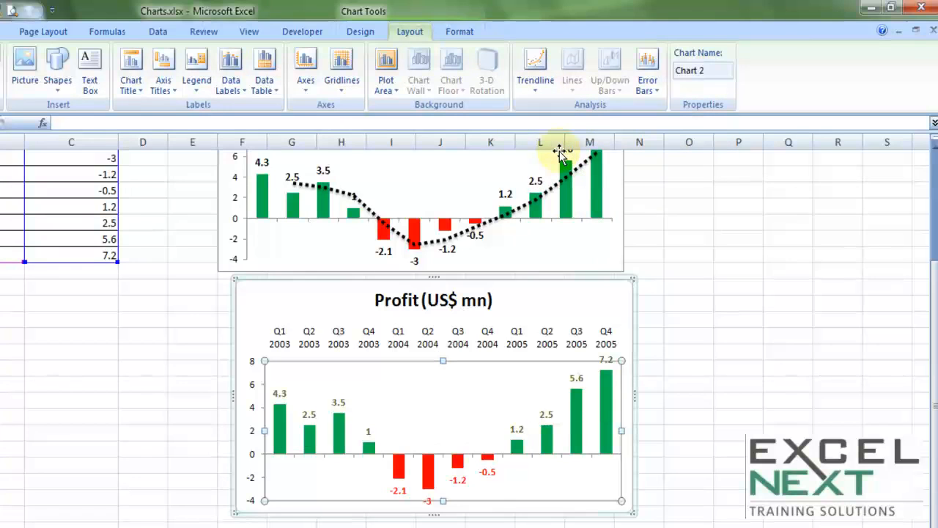
# - Add a Two Period Moving Average trendline to the new profit chart
pyautogui.click(536, 83)
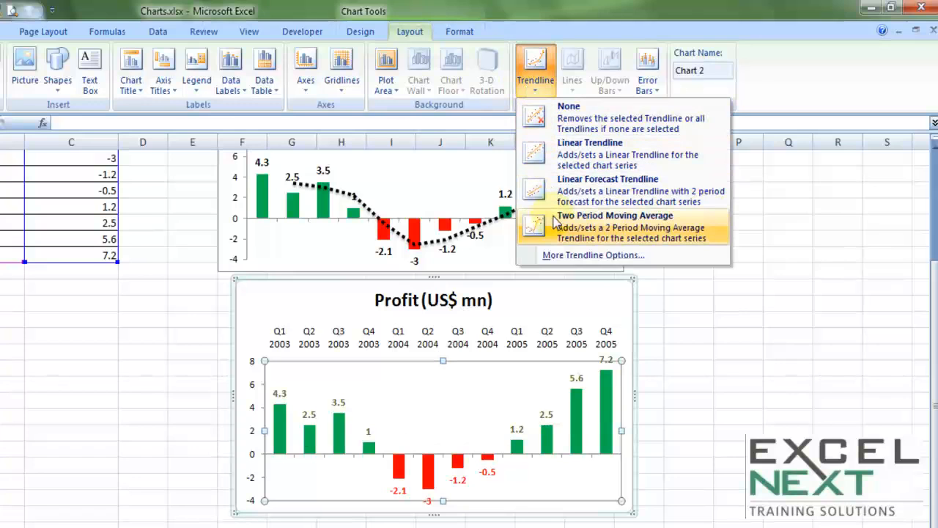
pyautogui.click(613, 232)
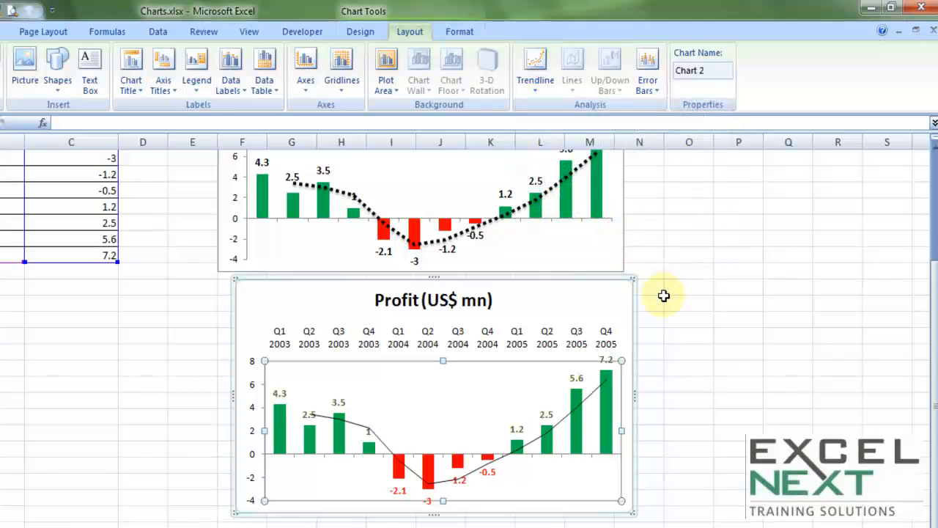
# - Apply the thick black preset line style to the moving average trendline of the new chart
pyautogui.scroll(-1, 660, 296)
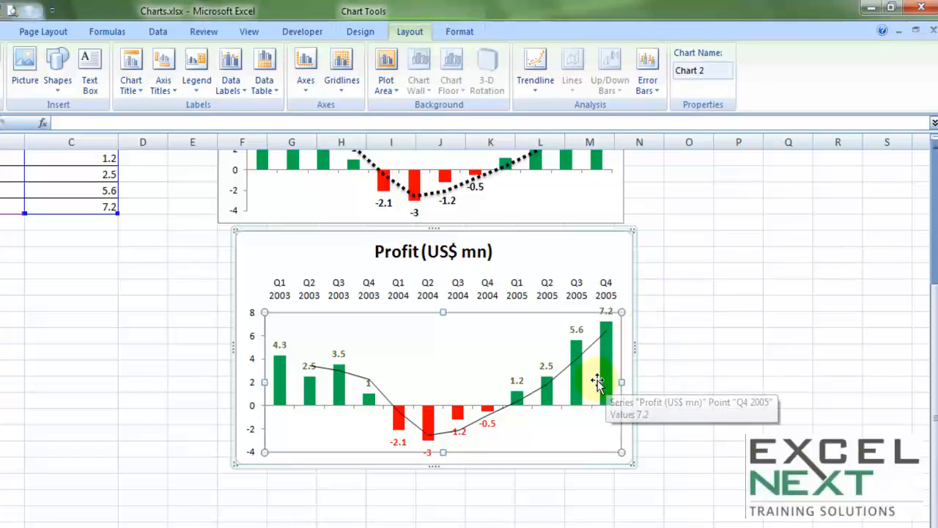
pyautogui.click(585, 351)
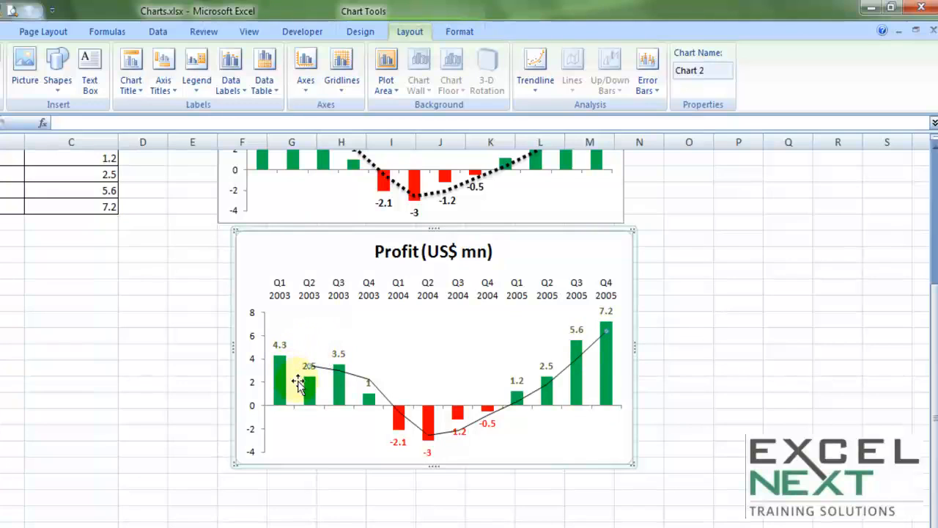
pyautogui.click(460, 32)
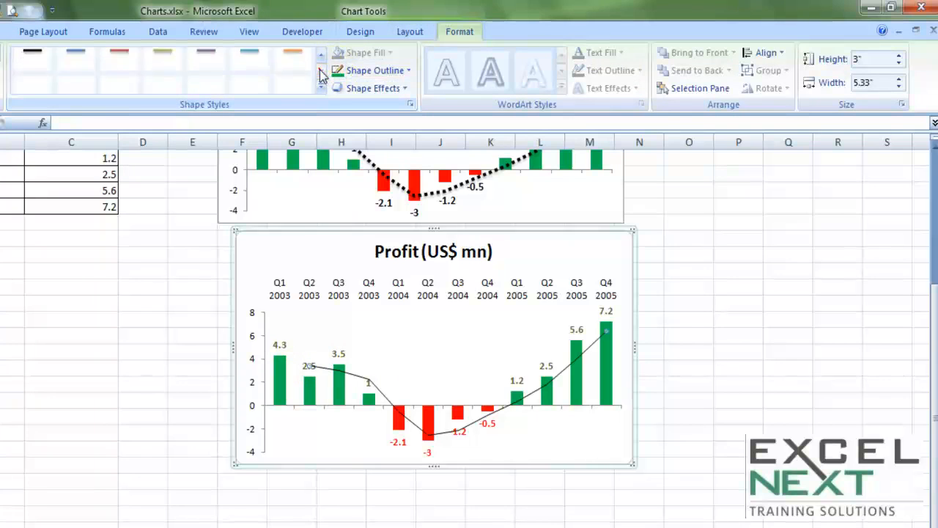
pyautogui.click(37, 70)
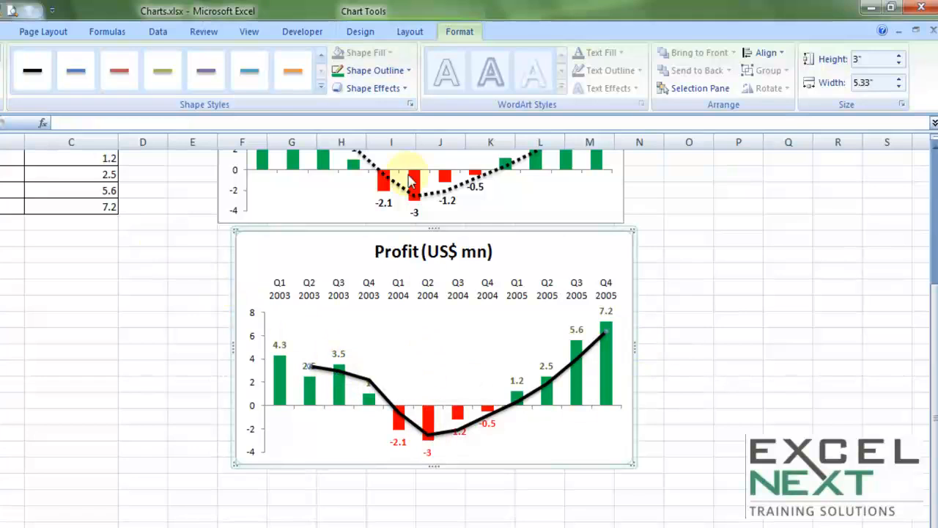
# - Set the dash type of the moving average trendline's outline to Round Dot and deselect the chart
pyautogui.click(407, 71)
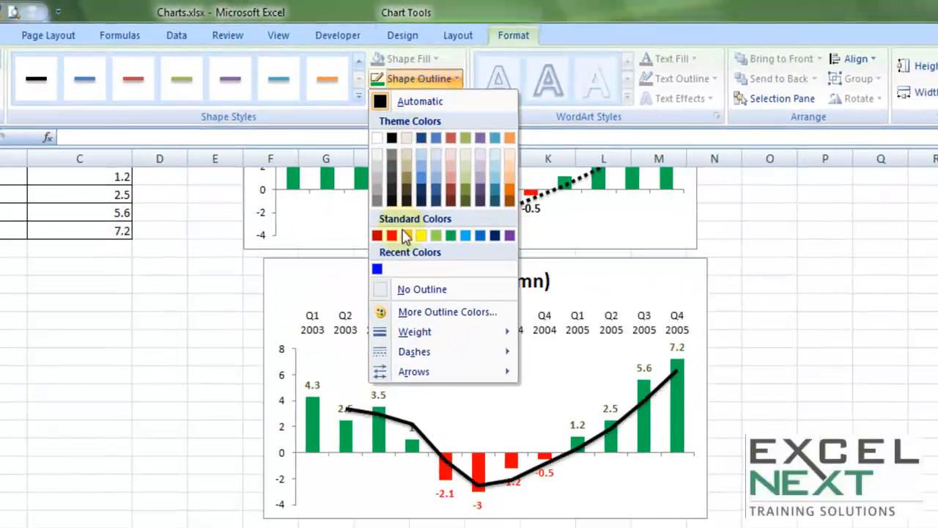
pyautogui.moveTo(407, 333)
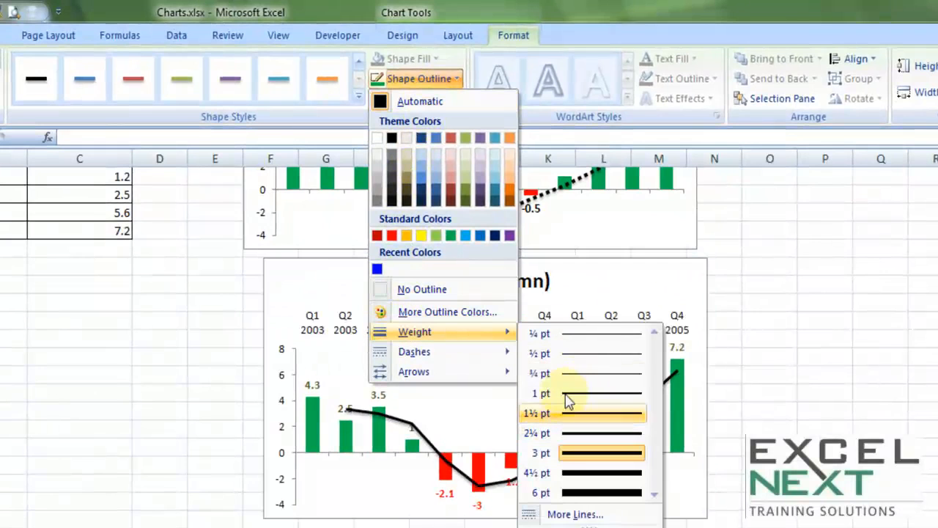
pyautogui.moveTo(420, 353)
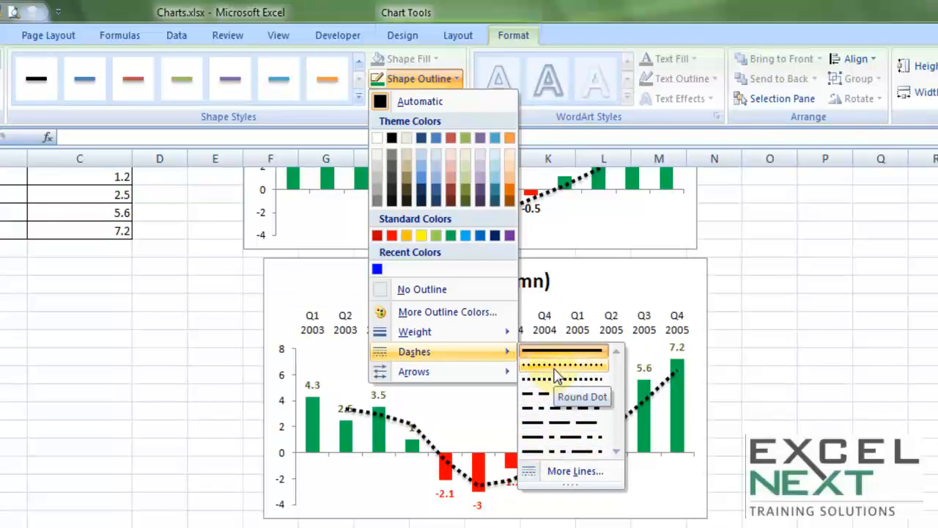
pyautogui.click(555, 370)
pyautogui.click(847, 387)
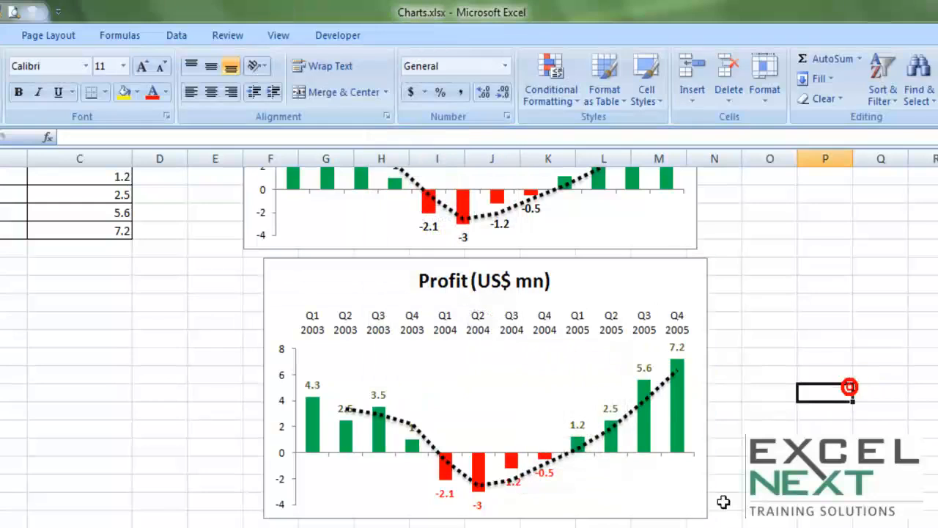
pyautogui.scroll(2, 830, 365)
pyautogui.scroll(2, 830, 364)
pyautogui.scroll(-5, 816, 352)
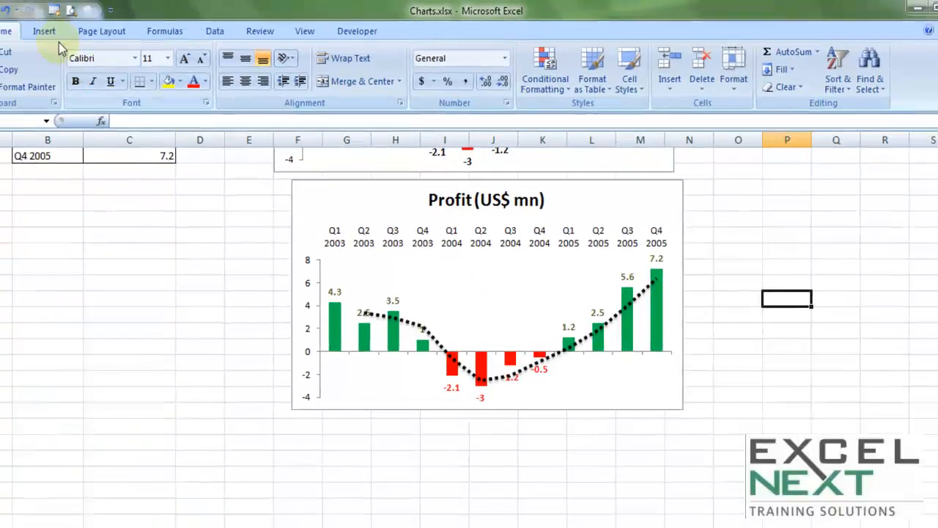
# - Draw a rounded rectangular callout about 0.97" wide and 0.35" high above the negative columns of the new profit chart
pyautogui.click(92, 28)
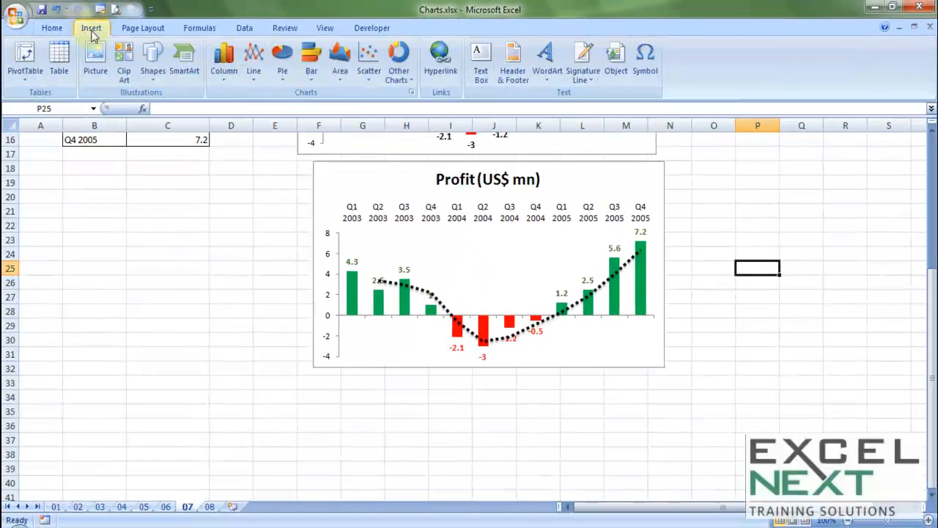
pyautogui.click(154, 77)
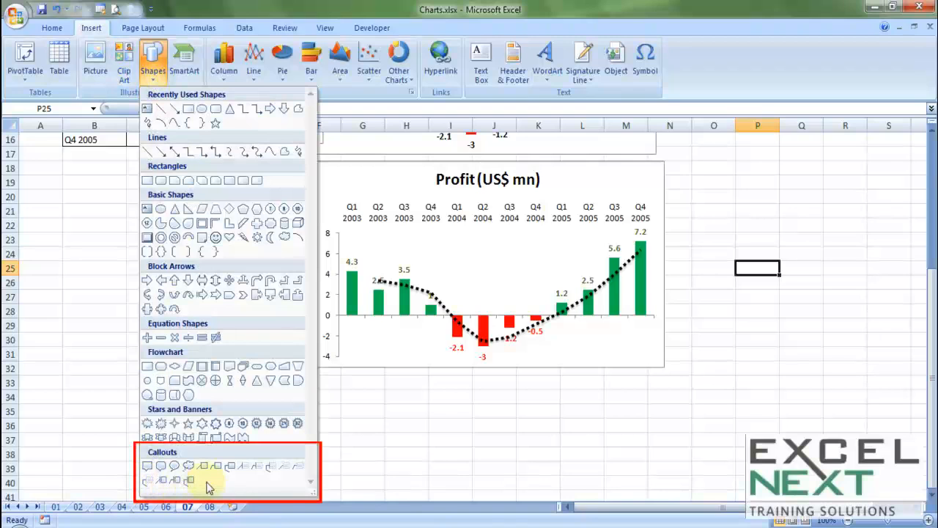
pyautogui.click(160, 468)
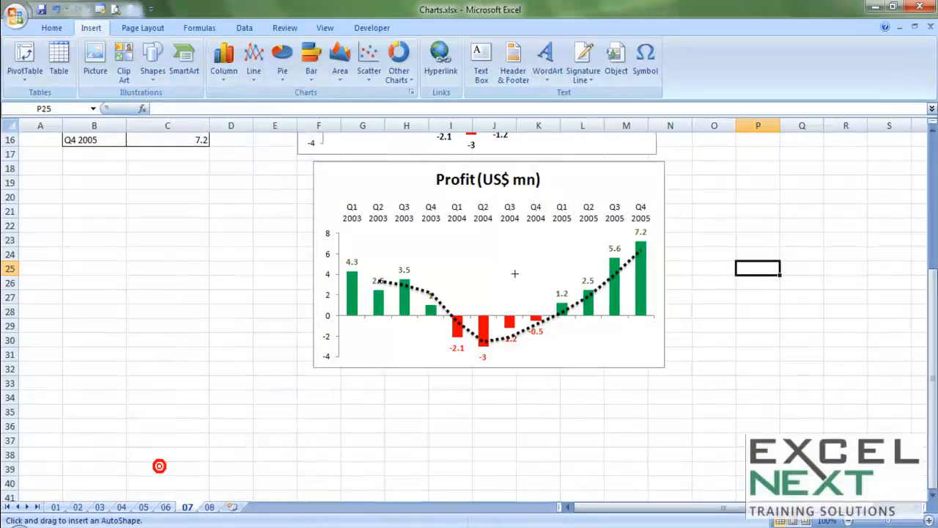
pyautogui.moveTo(493, 247); pyautogui.dragTo(562, 270)
# - Point the callout's tail at the Q1 2004 column and enlarge the callout to about 1.15" wide and 0.44" high
pyautogui.moveTo(649, 374); pyautogui.dragTo(643, 378)
pyautogui.moveTo(586, 381); pyautogui.dragTo(504, 421)
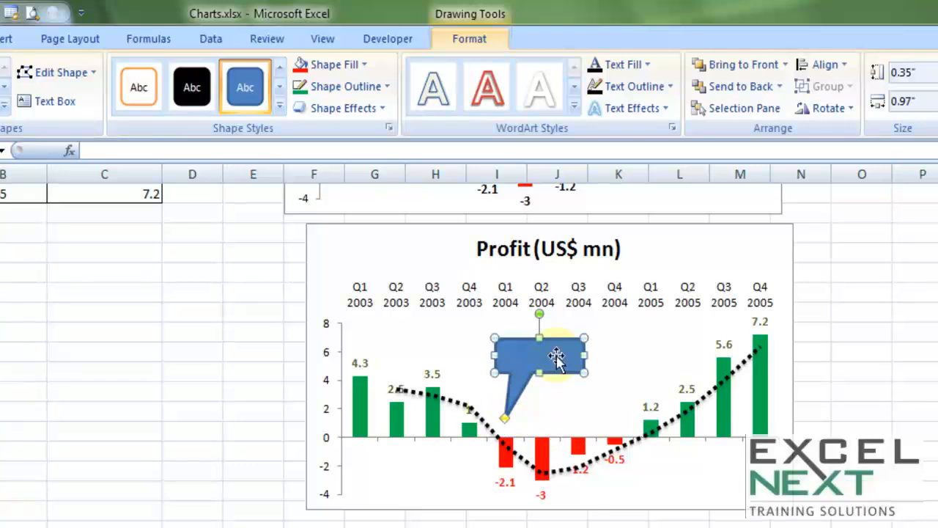
pyautogui.moveTo(581, 352); pyautogui.dragTo(600, 354)
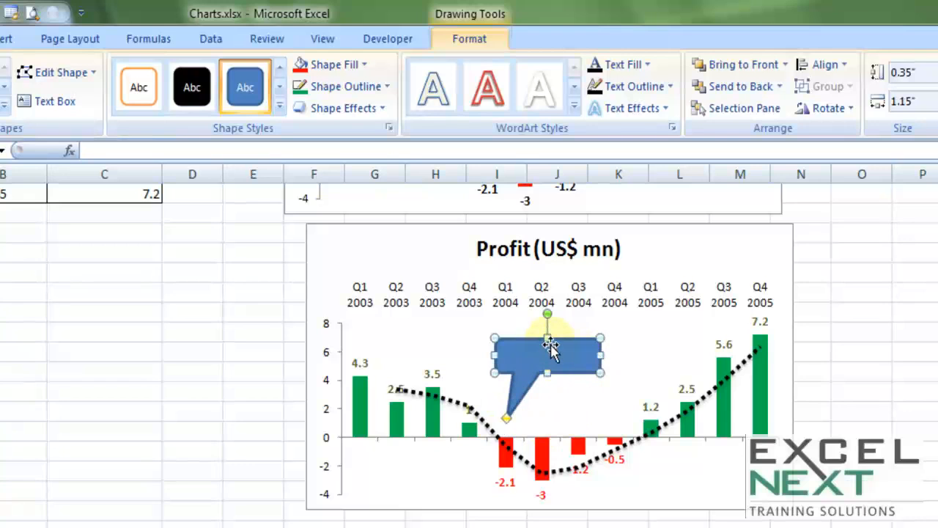
pyautogui.moveTo(547, 341); pyautogui.dragTo(546, 333)
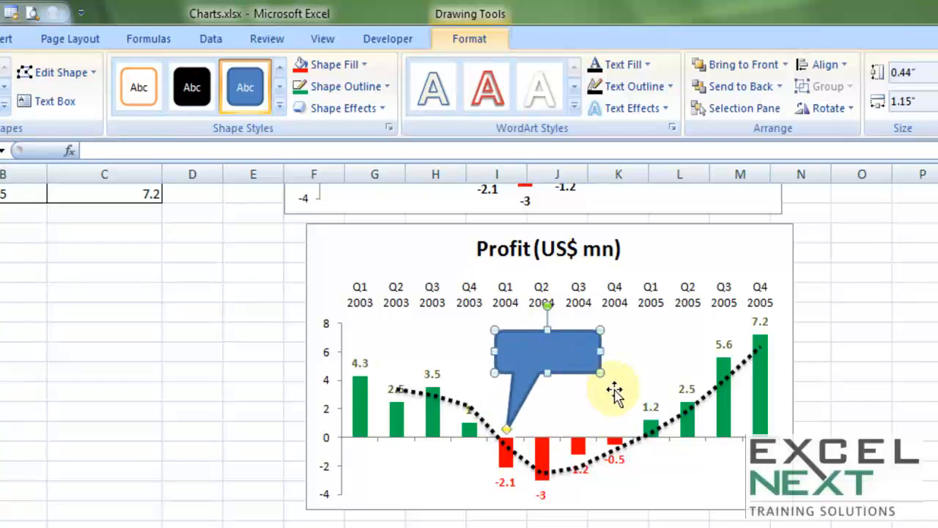
# - Fill the callout with the light tan theme color and remove its outline
pyautogui.click(361, 65)
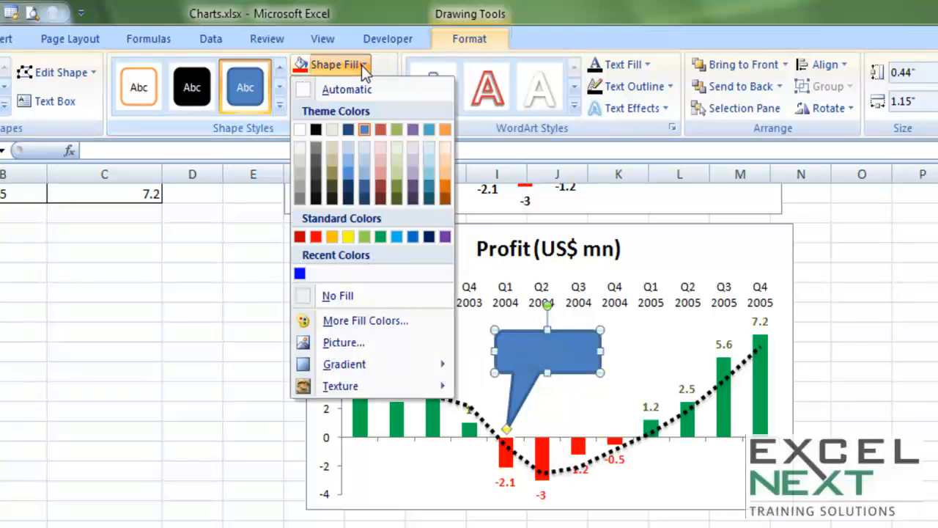
pyautogui.click(332, 129)
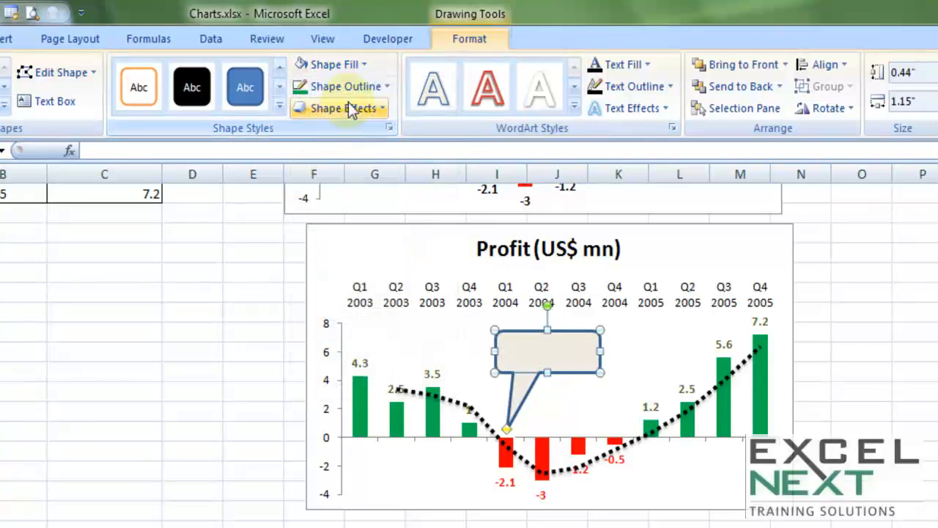
pyautogui.click(358, 86)
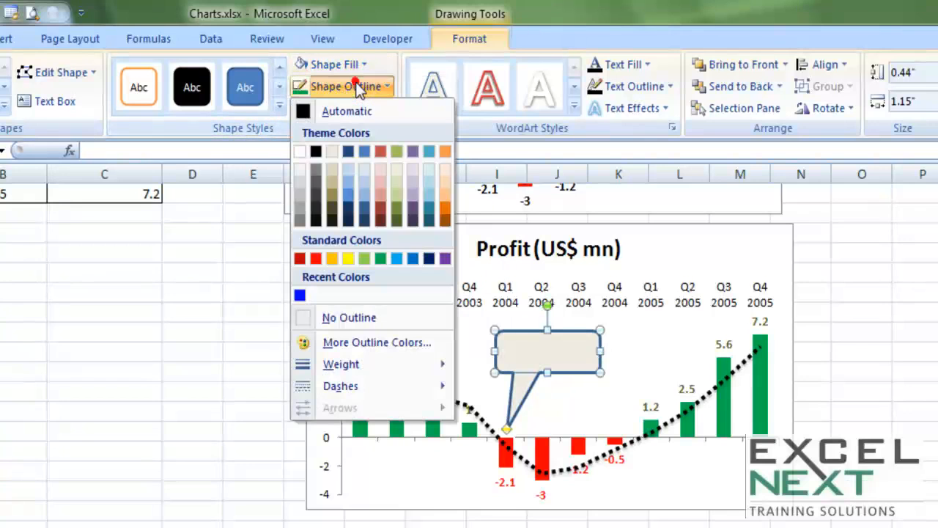
pyautogui.click(355, 319)
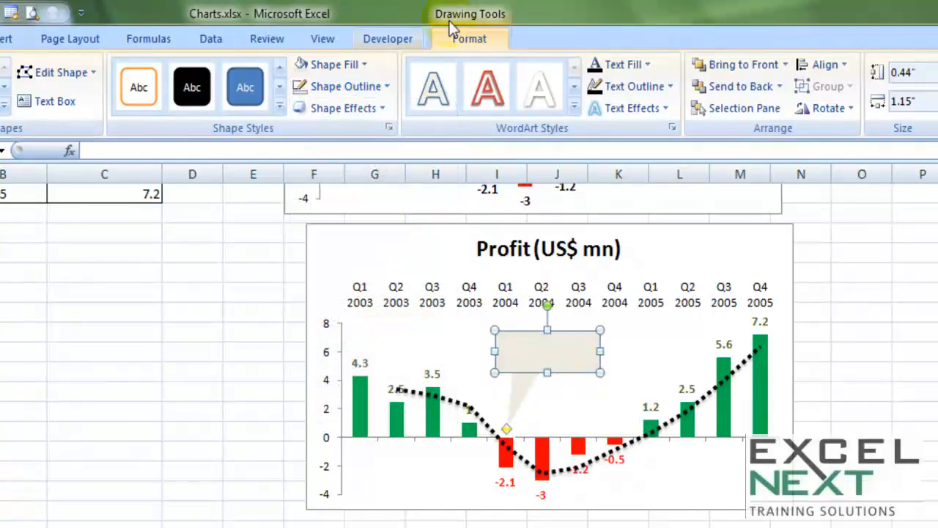
# - Add the text "Product recall" to the callout
pyautogui.rightClick(564, 349)
pyautogui.click(598, 427)
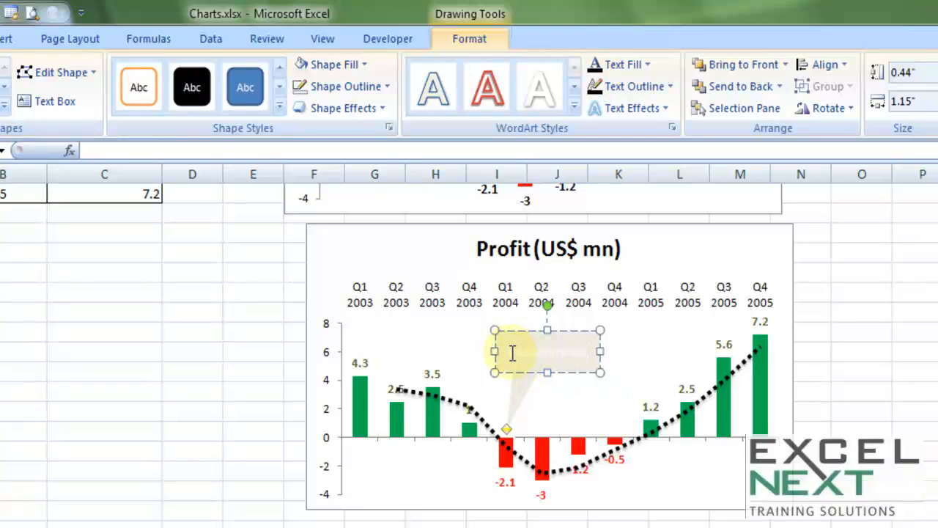
# - Format the callout text in the Automatic black font color and bold, and deselect the callout
pyautogui.moveTo(513, 352); pyautogui.dragTo(575, 353)
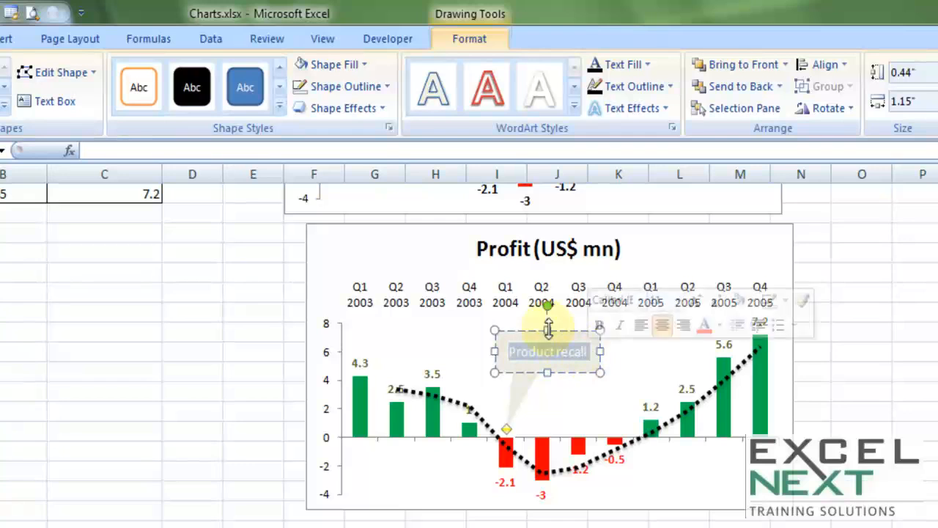
pyautogui.click(1, 39)
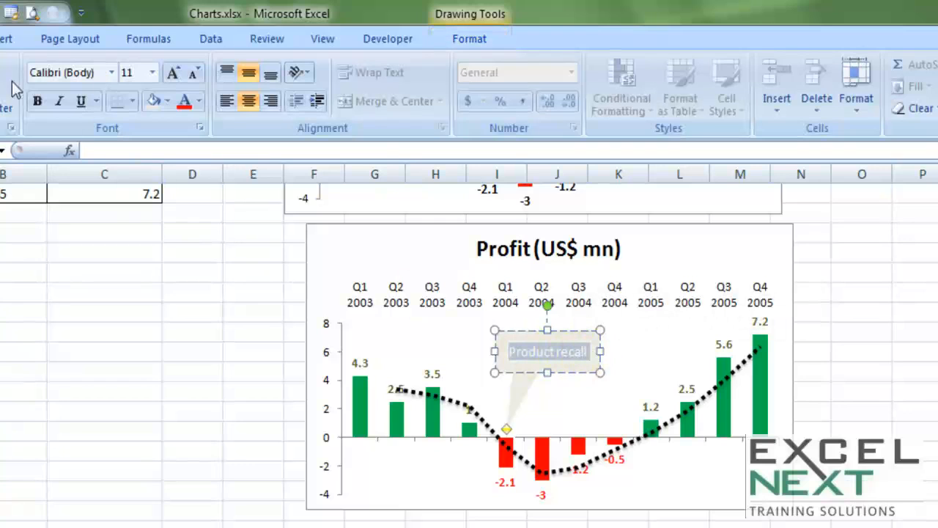
pyautogui.click(198, 102)
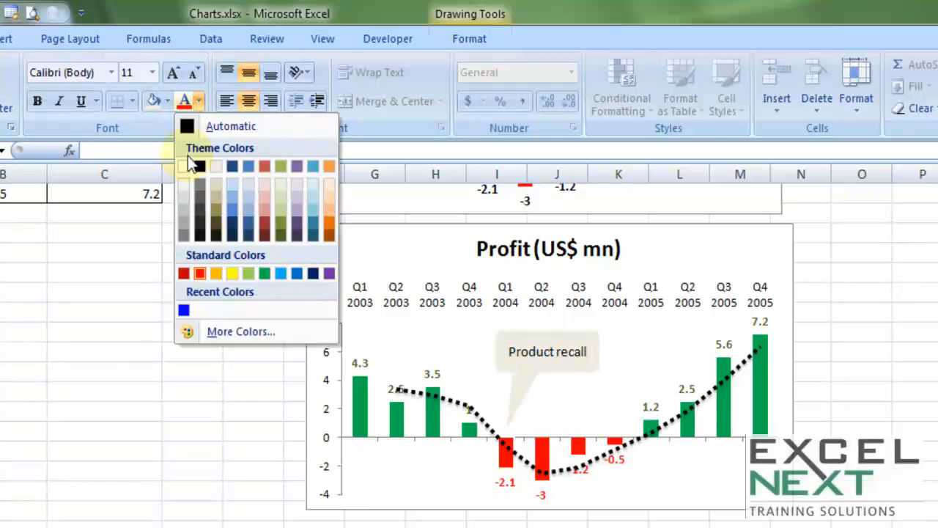
pyautogui.click(187, 126)
pyautogui.click(39, 102)
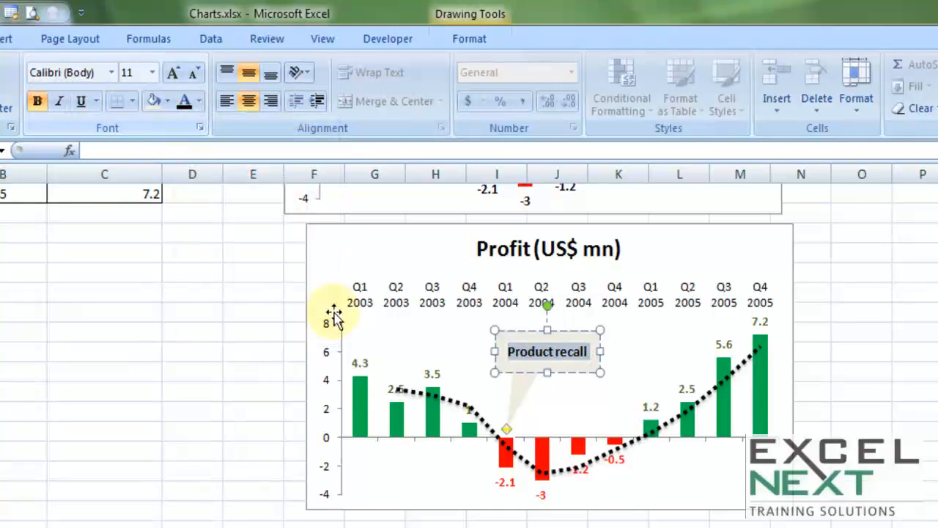
pyautogui.click(863, 386)
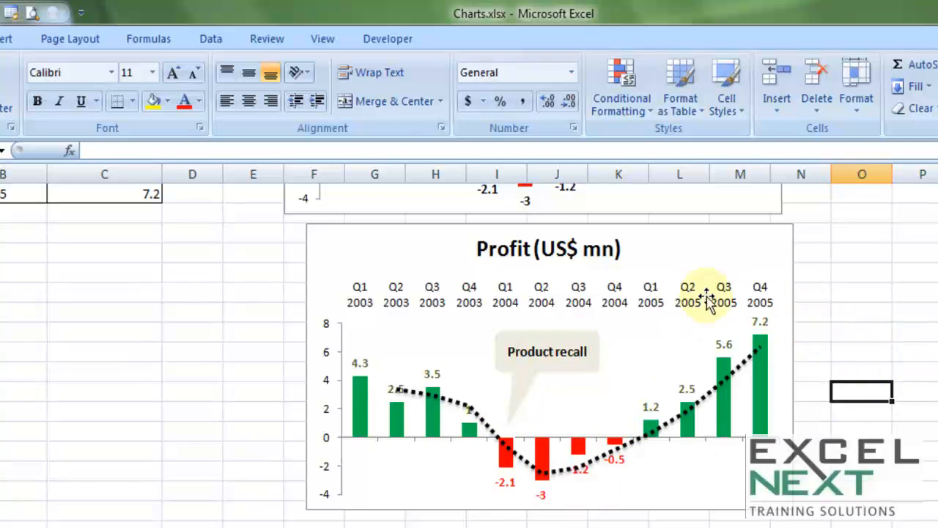
pyautogui.click(909, 372)
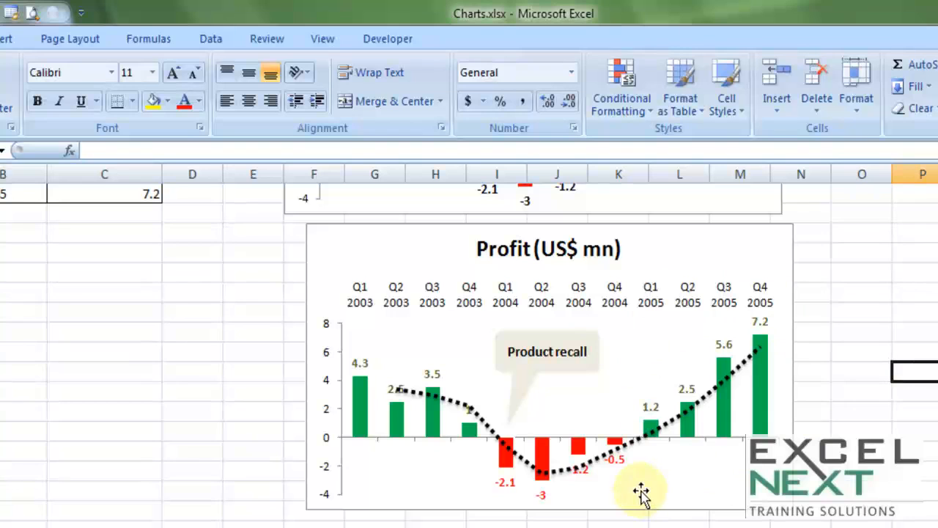